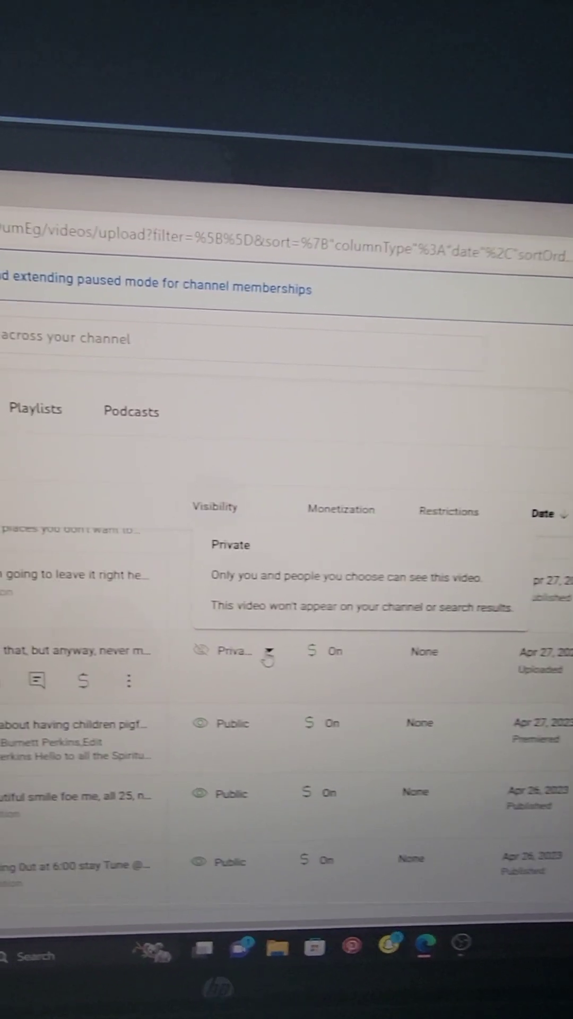
# - Change the video's visibility from Private to a Premiere scheduled for May 3, 2023, 12:00 PM
pyautogui.click(241, 649)
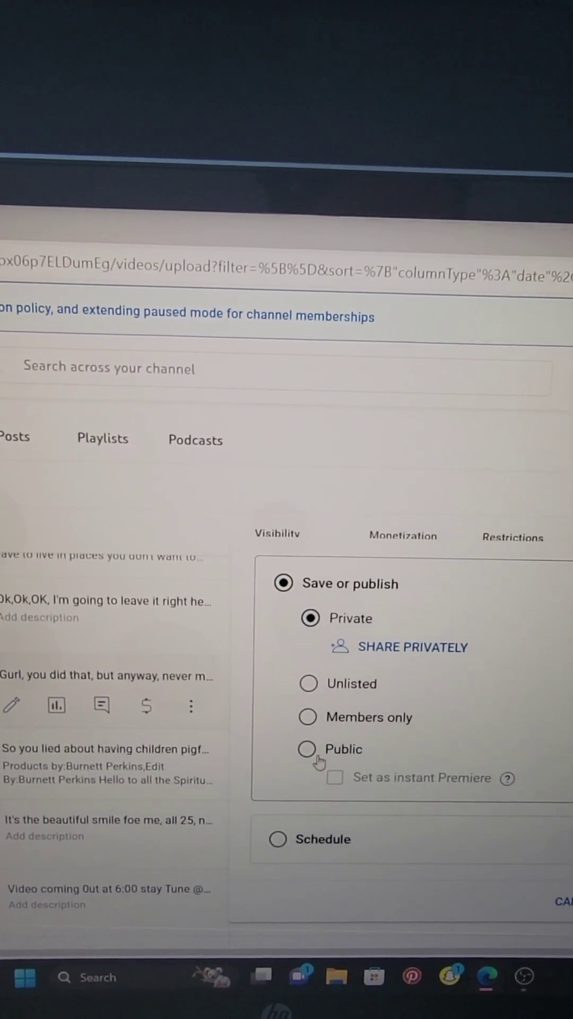
pyautogui.click(309, 753)
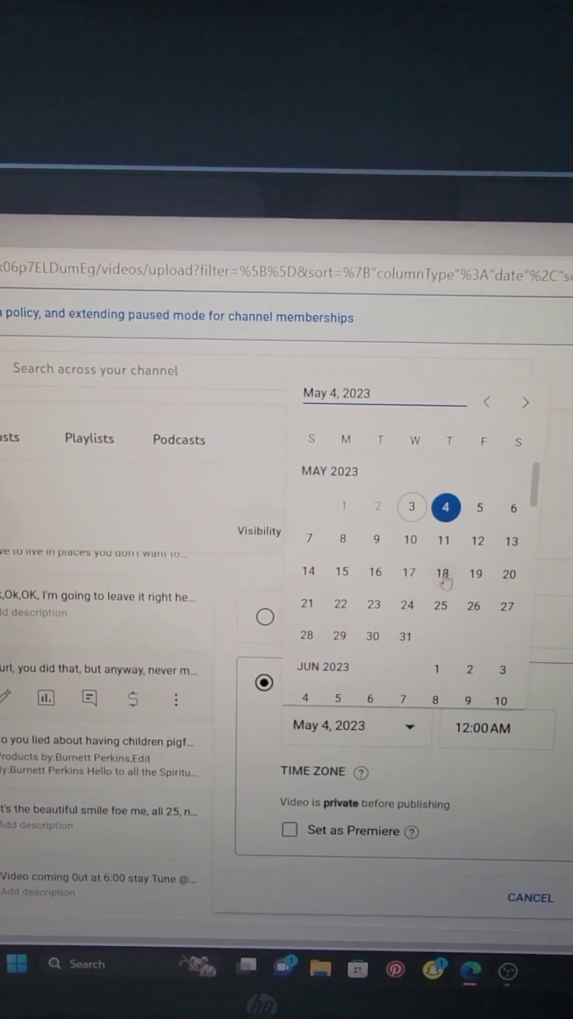
pyautogui.click(407, 509)
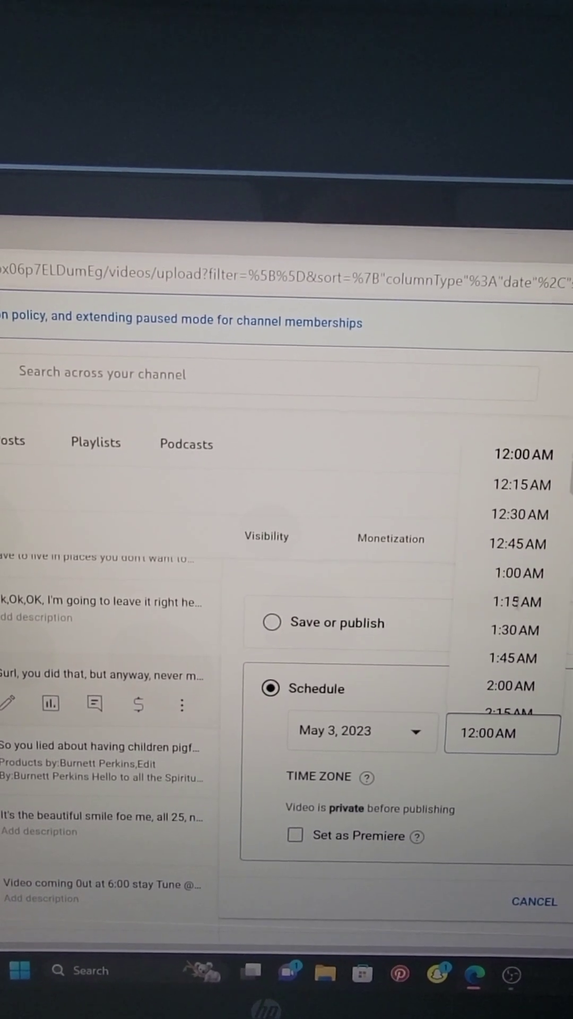
pyautogui.scroll(-1, 507, 639)
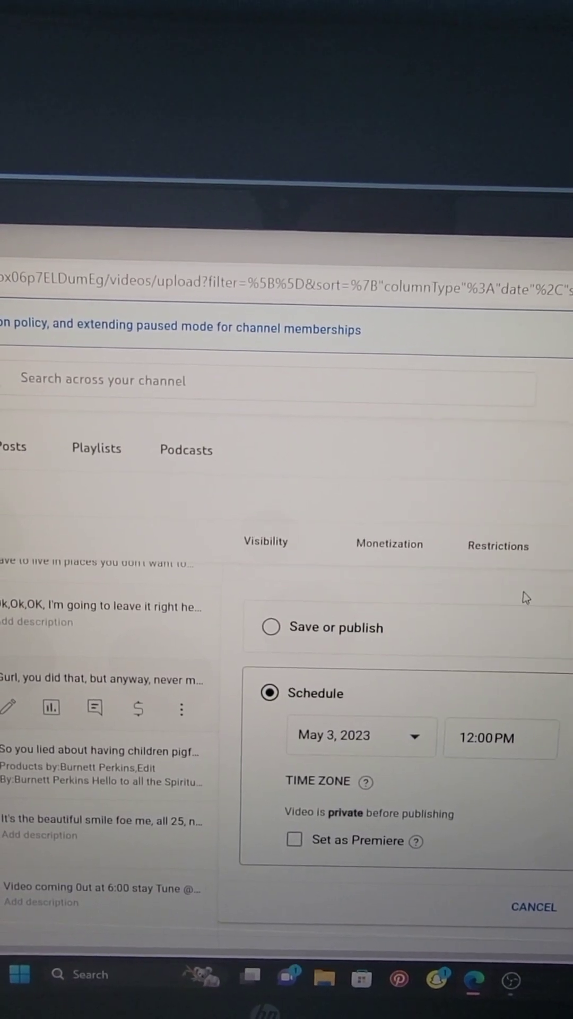
pyautogui.click(295, 840)
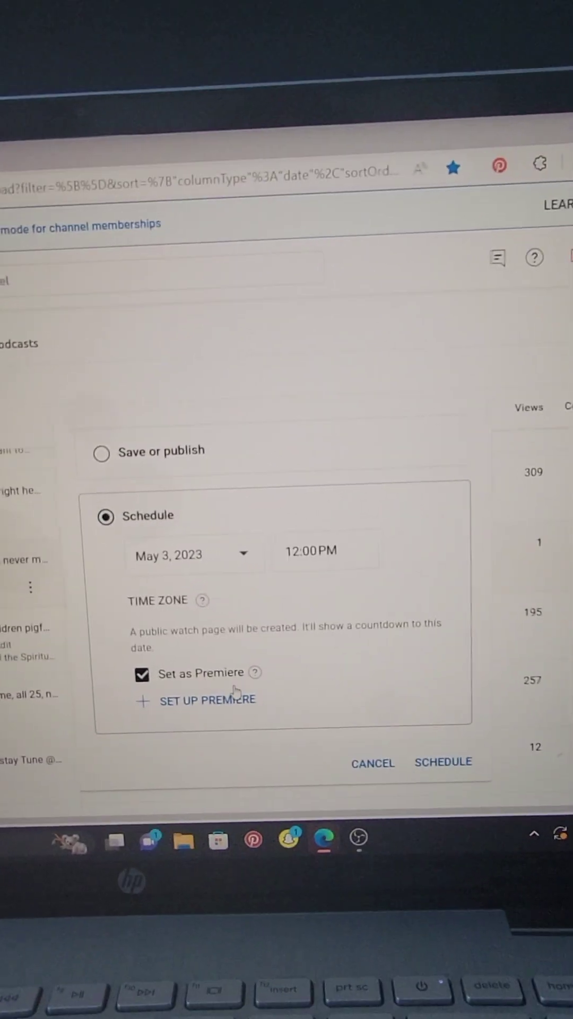
pyautogui.click(253, 721)
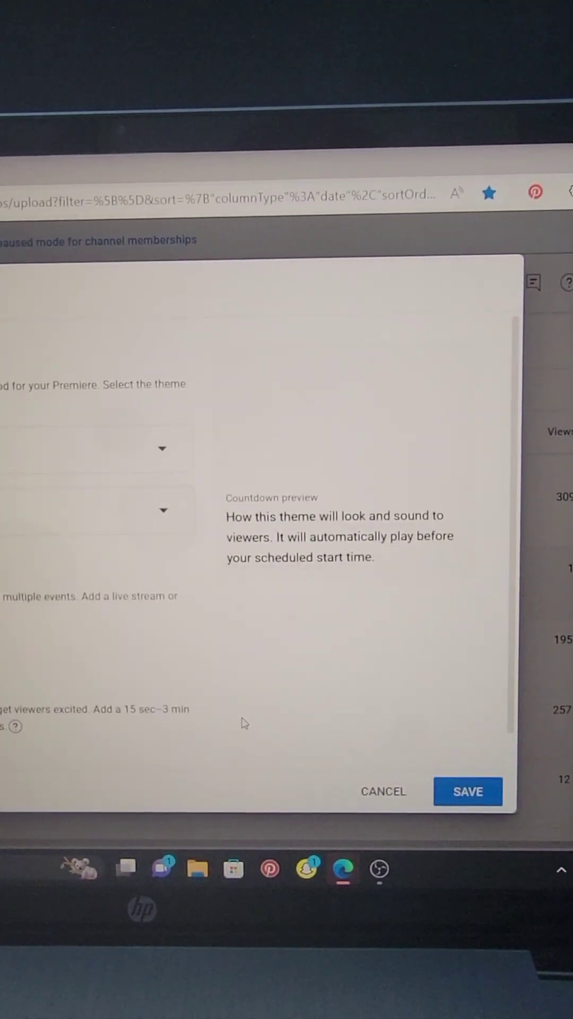
# - Set the premiere countdown theme to Calm and its length to 1 minute
pyautogui.click(181, 459)
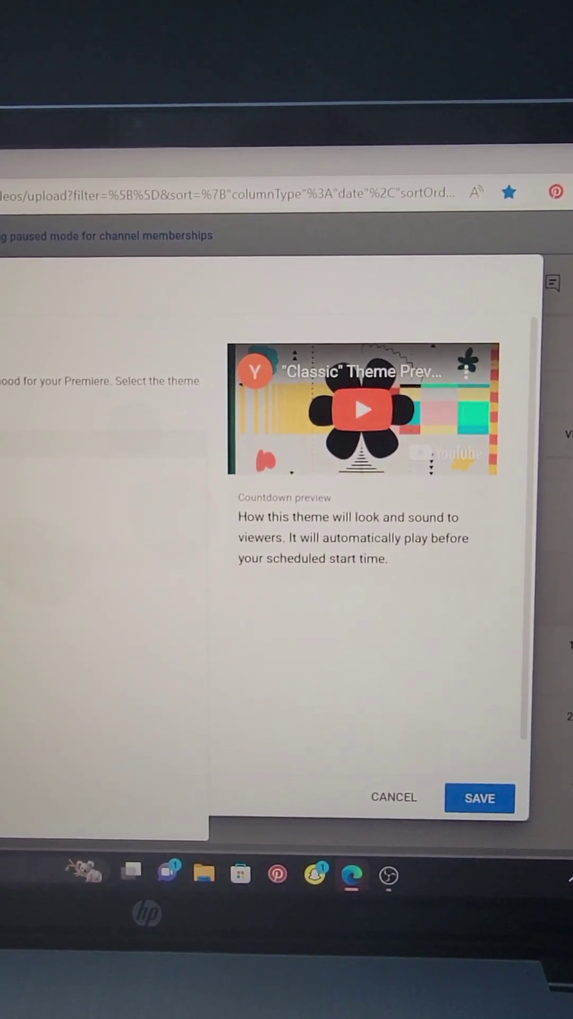
pyautogui.click(35, 612)
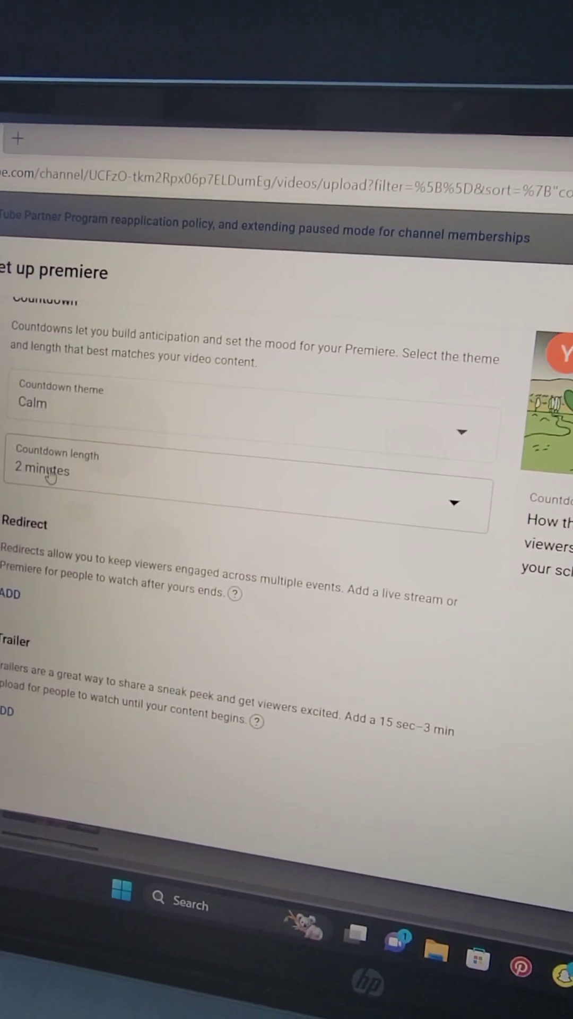
pyautogui.click(436, 501)
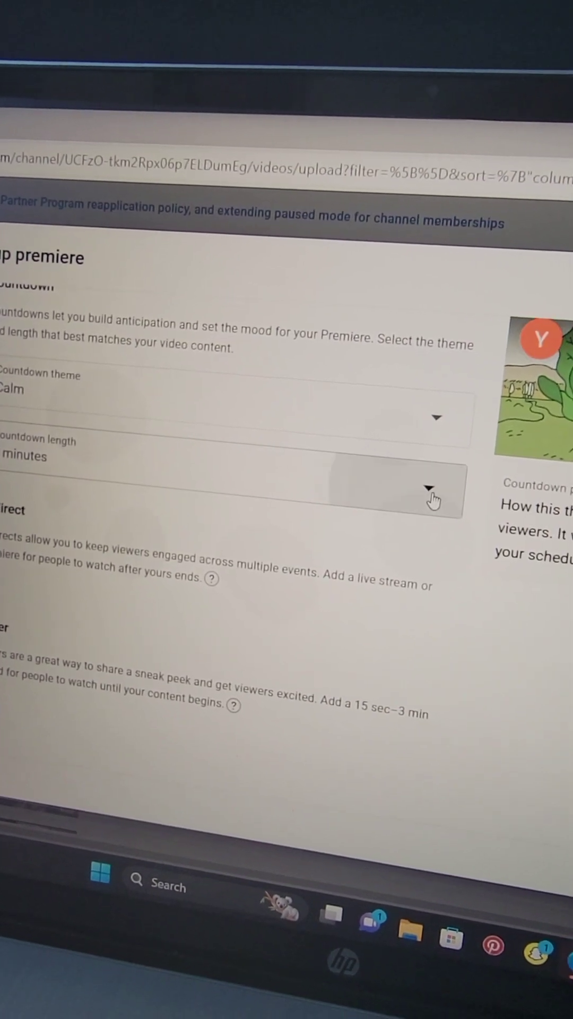
pyautogui.click(97, 446)
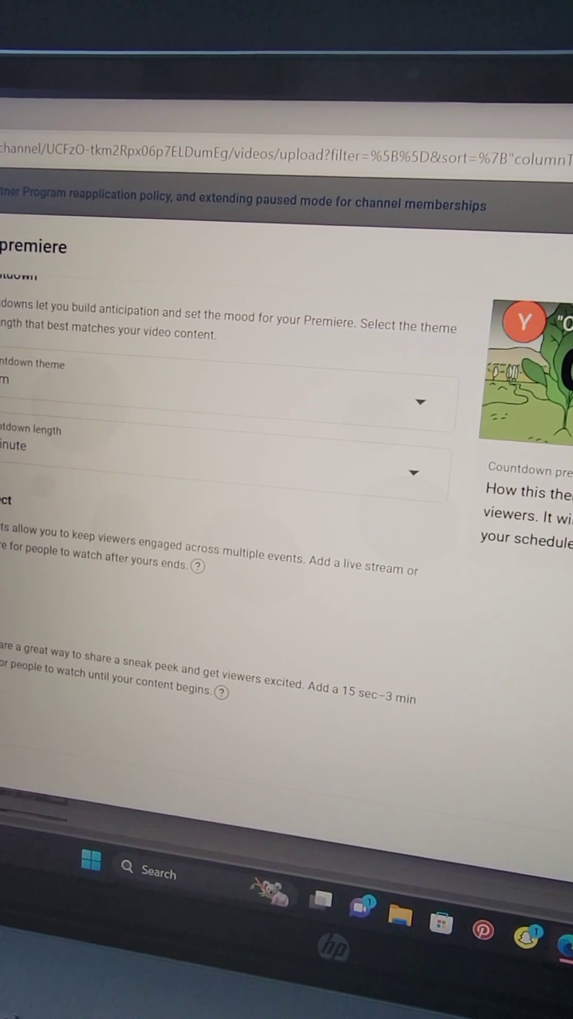
pyautogui.click(146, 522)
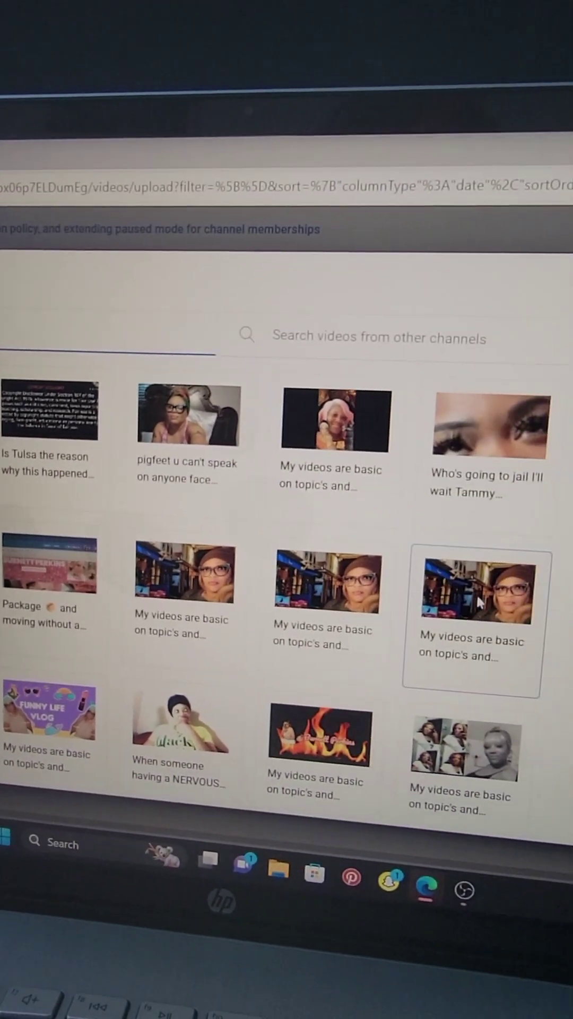
pyautogui.scroll(-2, 277, 613)
pyautogui.scroll(-1, 80, 585)
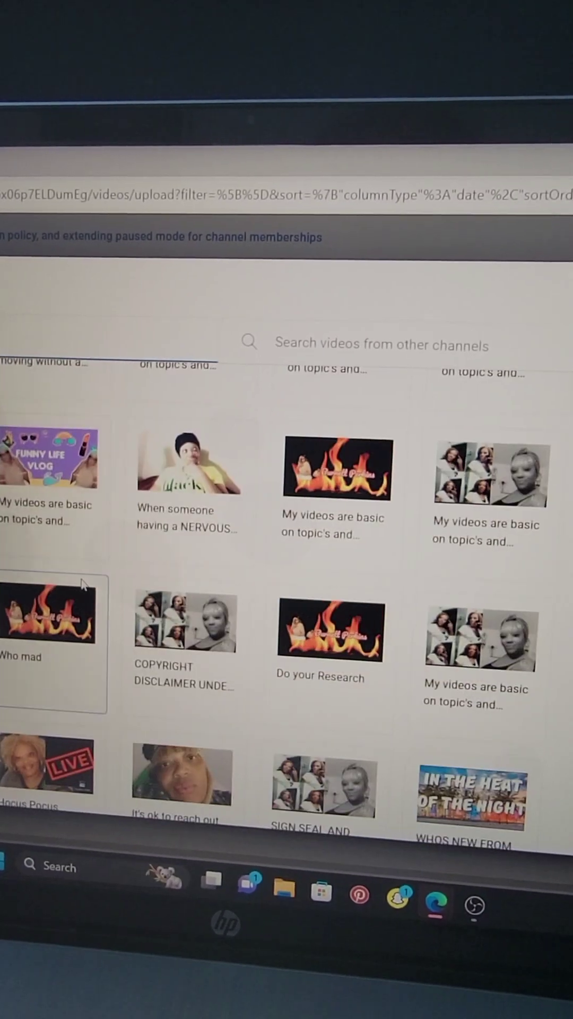
pyautogui.scroll(-2, 72, 580)
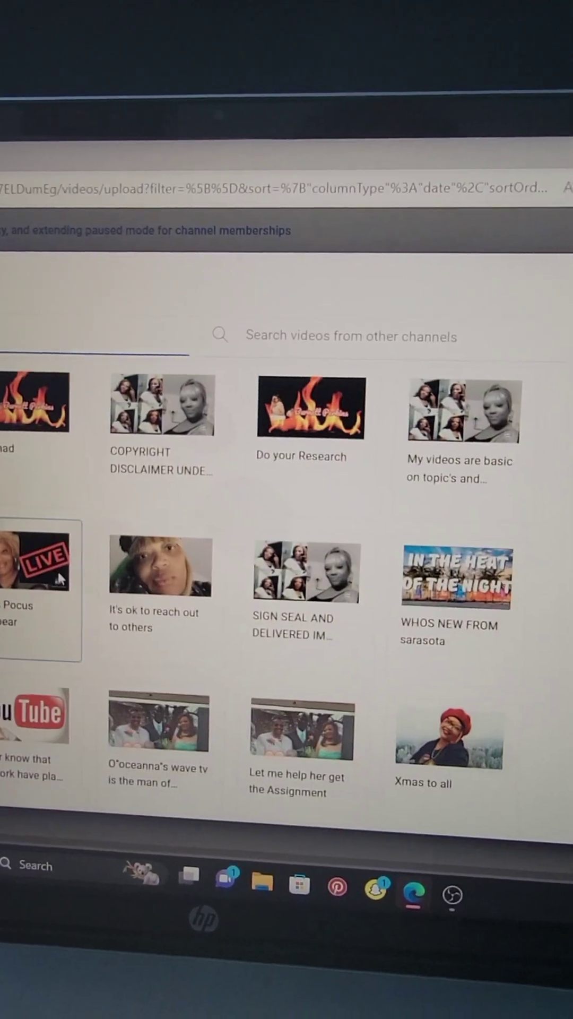
pyautogui.scroll(-2, 62, 574)
pyautogui.scroll(-1, 71, 577)
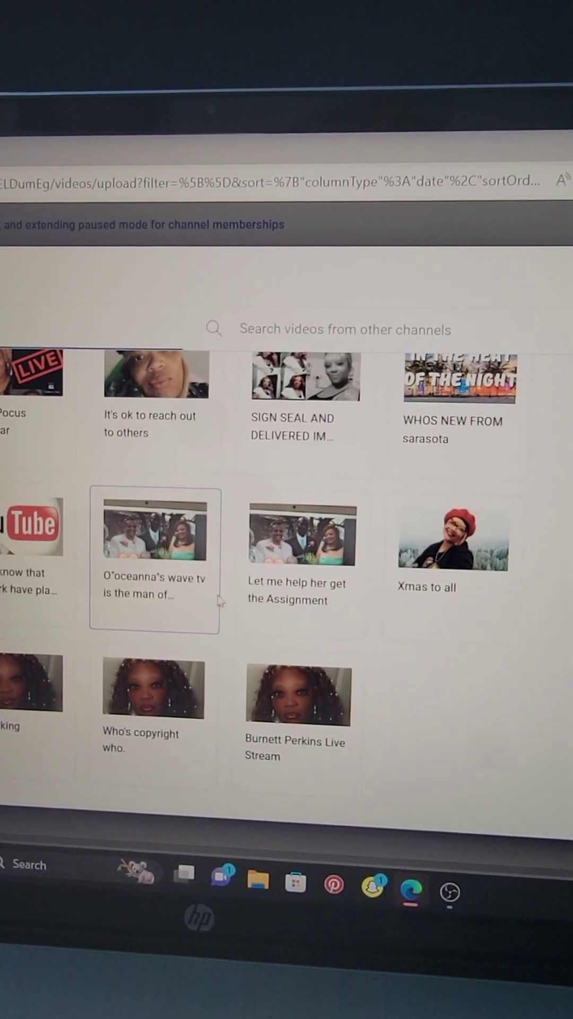
pyautogui.scroll(2, 313, 583)
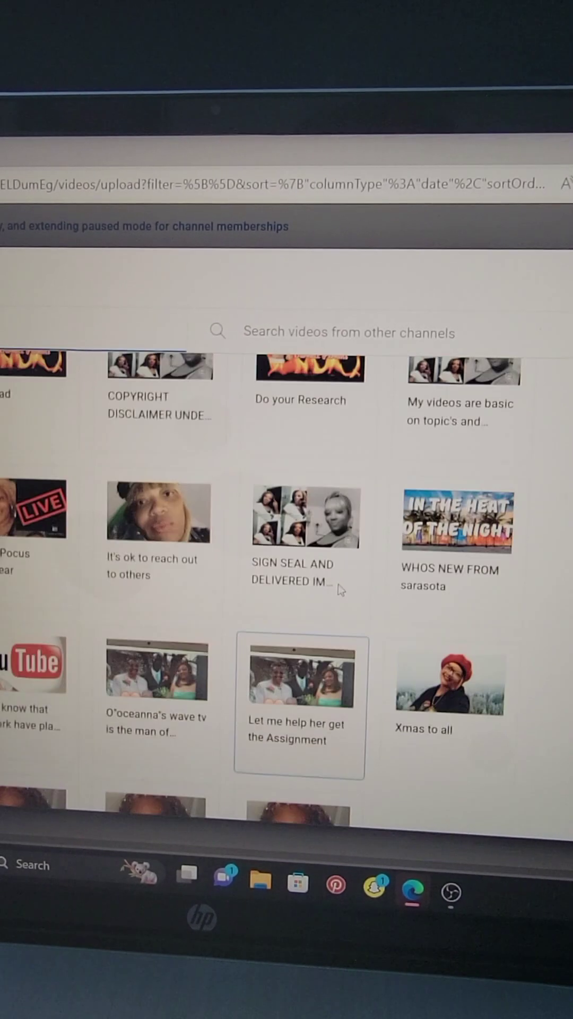
pyautogui.scroll(2, 340, 587)
pyautogui.scroll(3, 340, 587)
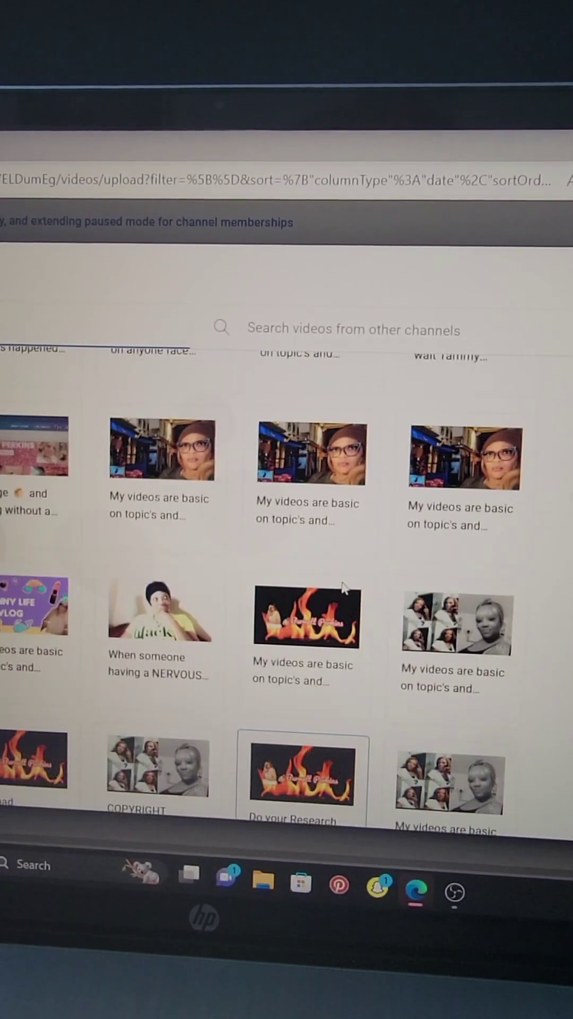
pyautogui.scroll(1, 342, 587)
# - Pick a redirect video, remove it again, and save the premiere settings without one
pyautogui.click(343, 581)
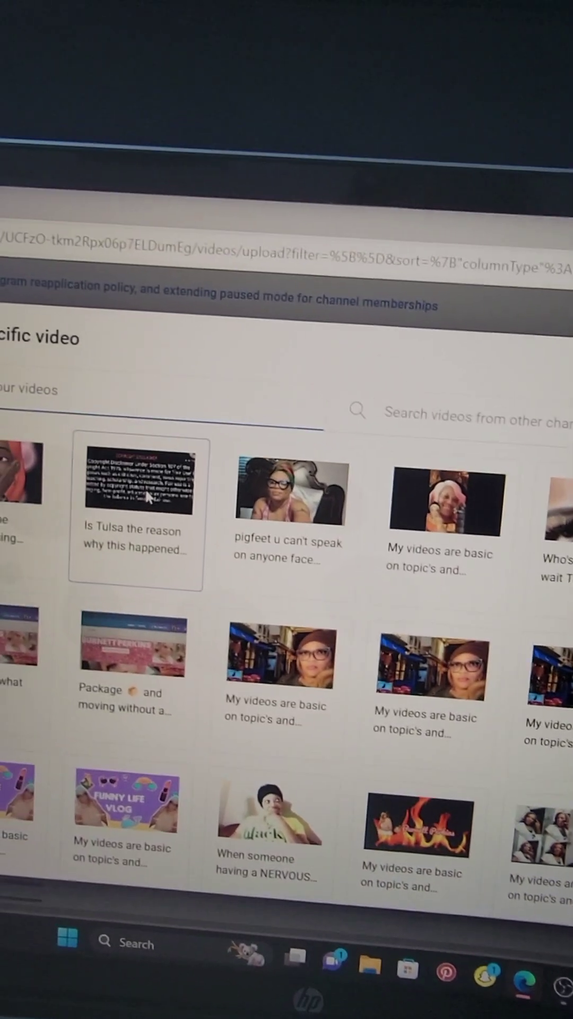
pyautogui.click(147, 497)
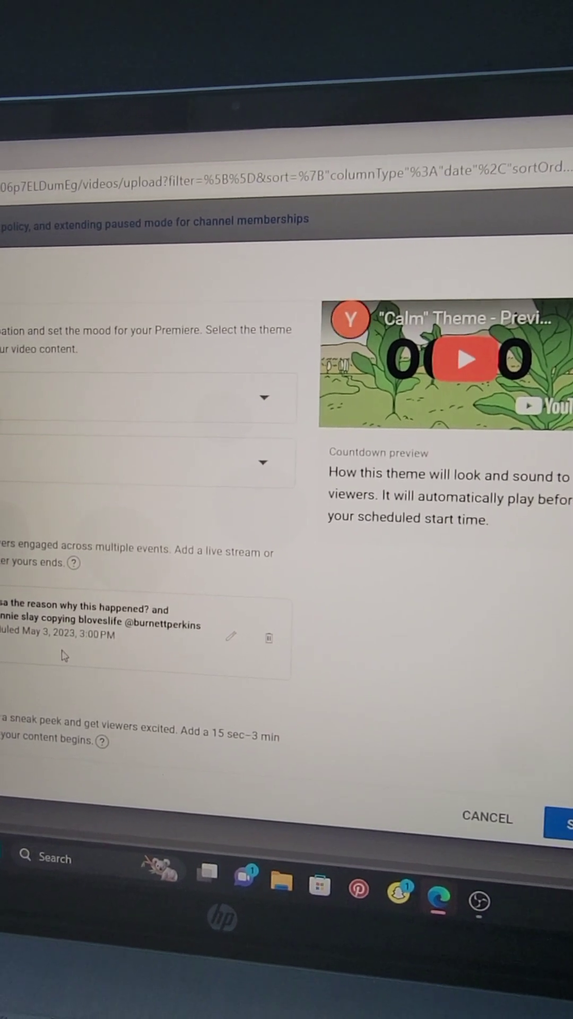
pyautogui.click(266, 641)
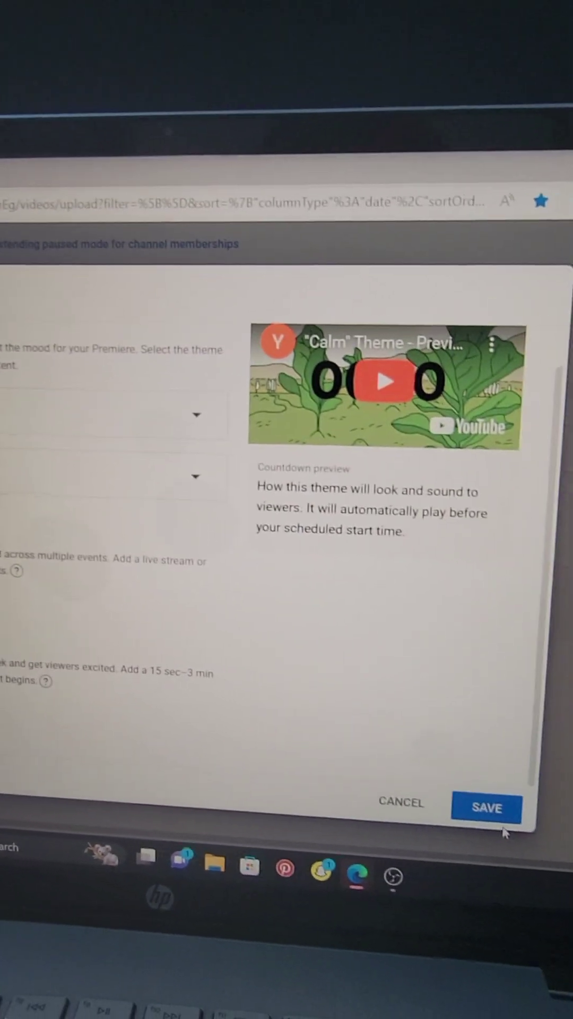
pyautogui.click(487, 807)
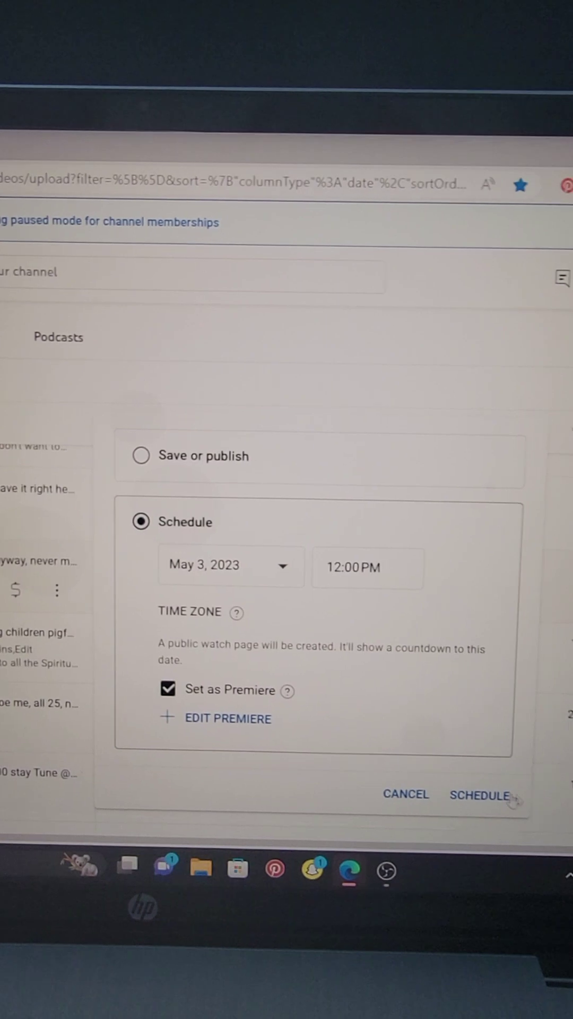
# - Confirm the premiere schedule, then page forward four times to the late-March uploads
pyautogui.click(510, 796)
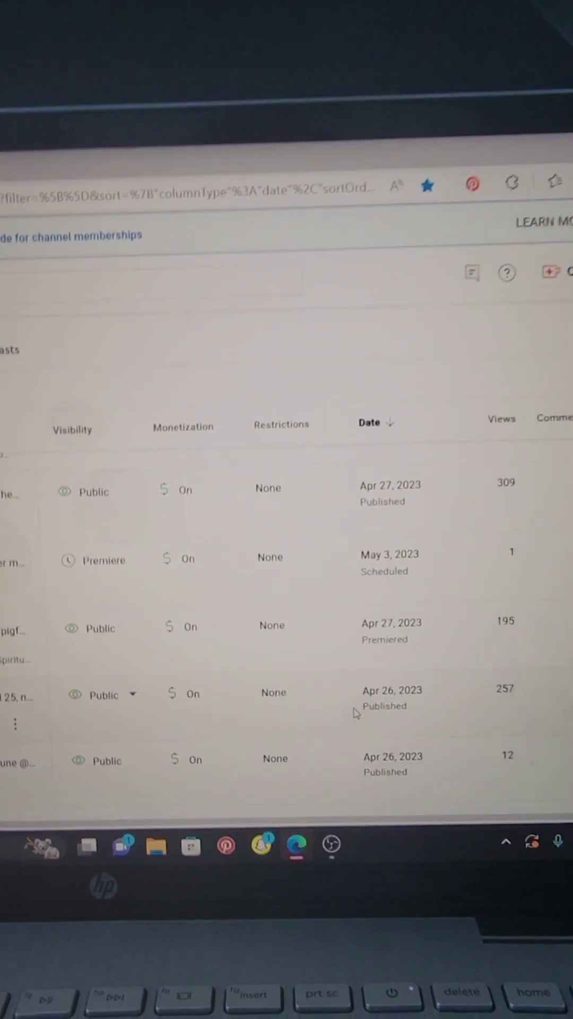
pyautogui.scroll(-3, 354, 713)
pyautogui.scroll(-3, 355, 712)
pyautogui.scroll(-3, 355, 717)
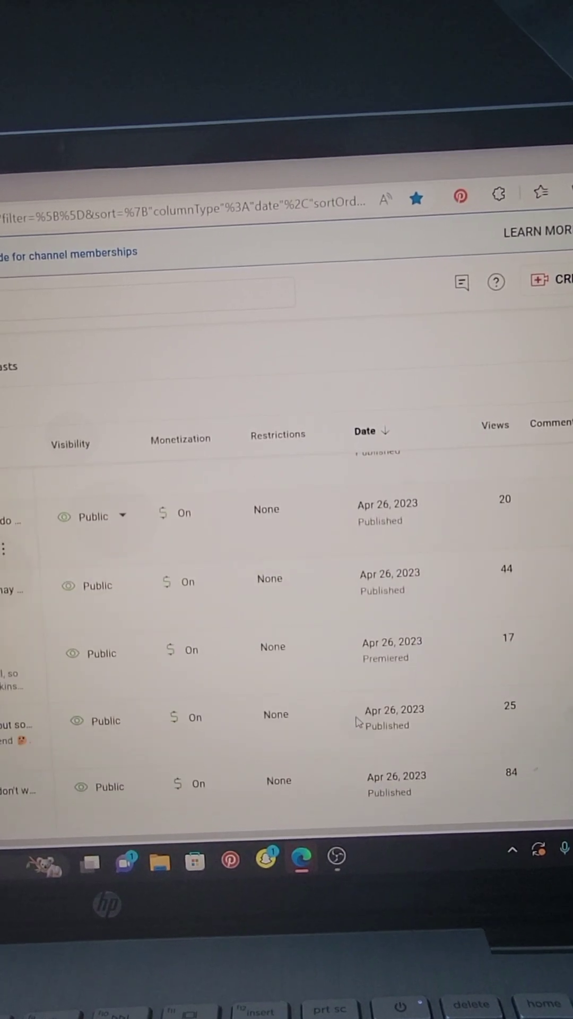
pyautogui.scroll(-2, 356, 722)
pyautogui.scroll(-2, 359, 724)
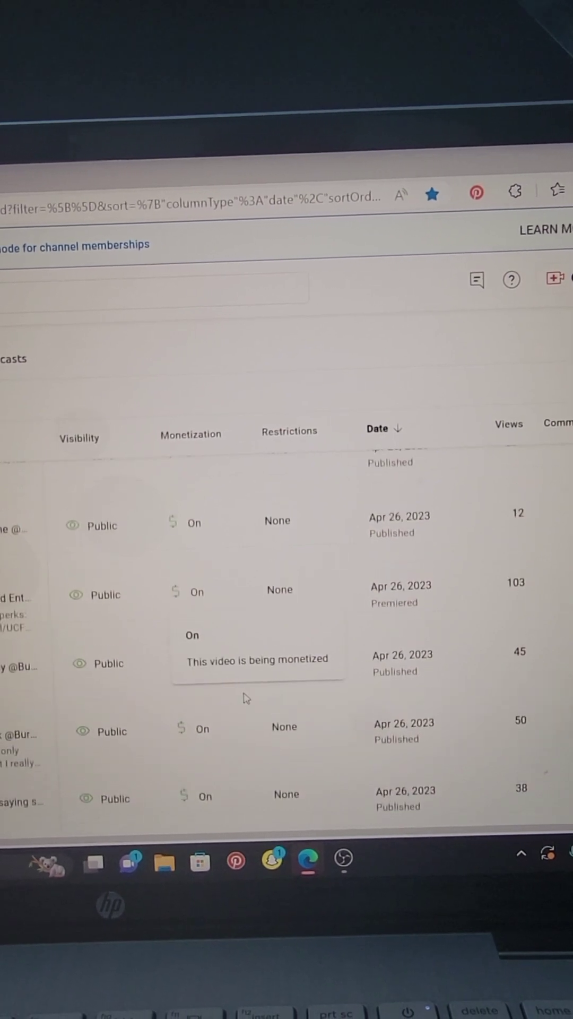
pyautogui.scroll(5, 246, 698)
pyautogui.scroll(-3, 246, 698)
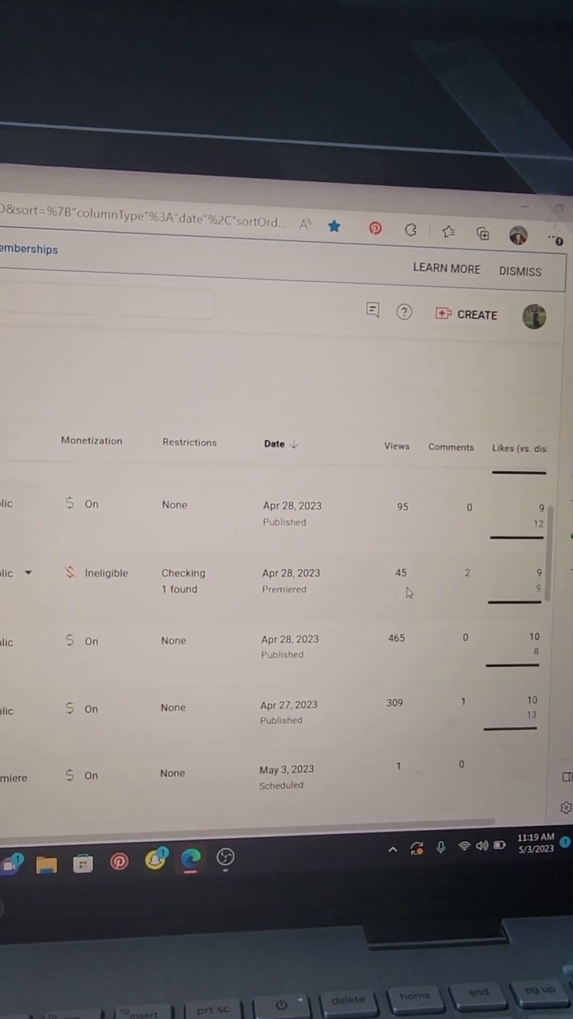
pyautogui.scroll(-1, 406, 593)
pyautogui.scroll(-3, 402, 613)
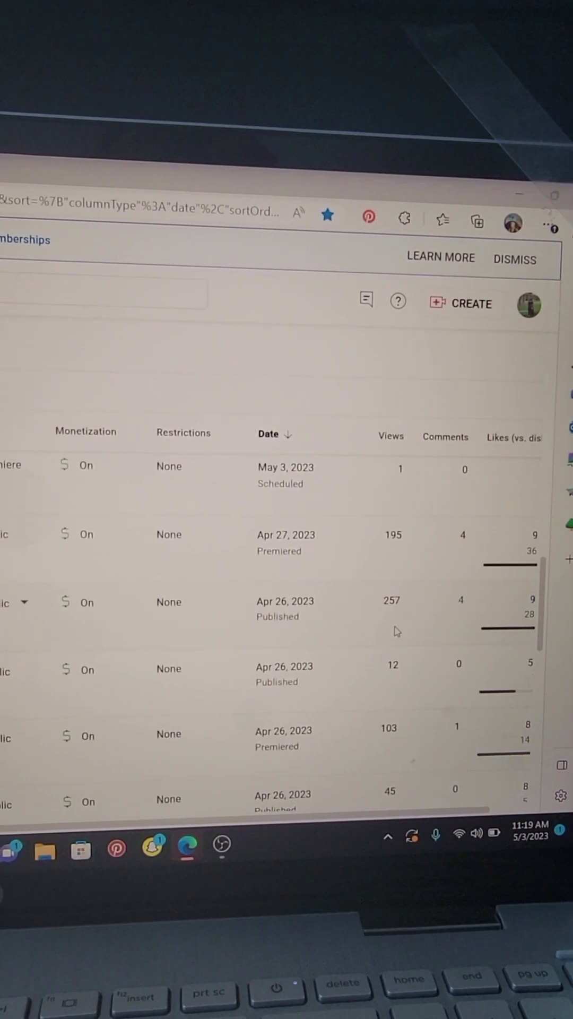
pyautogui.scroll(-5, 396, 631)
pyautogui.scroll(-5, 422, 661)
pyautogui.scroll(-5, 461, 717)
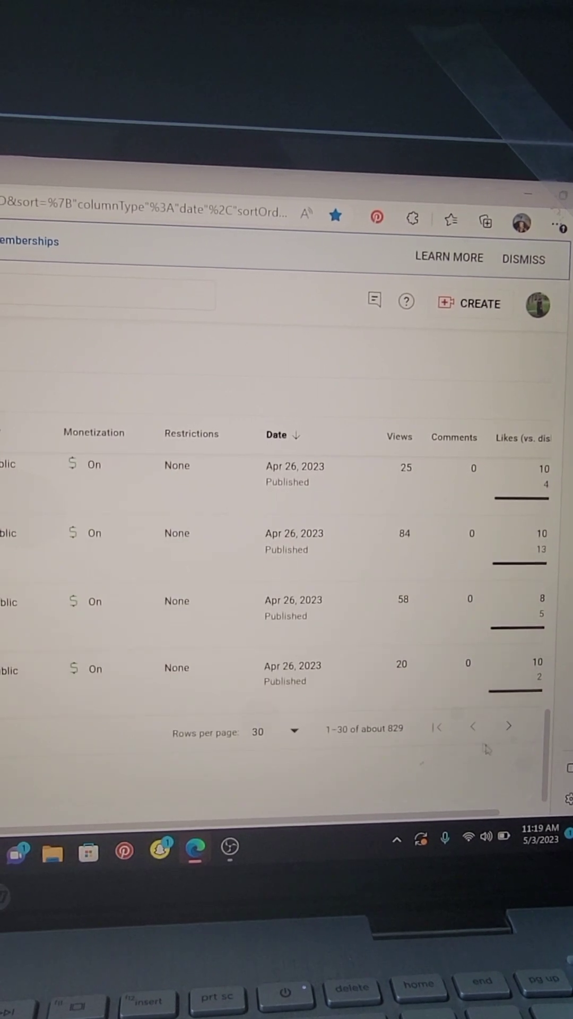
pyautogui.click(512, 728)
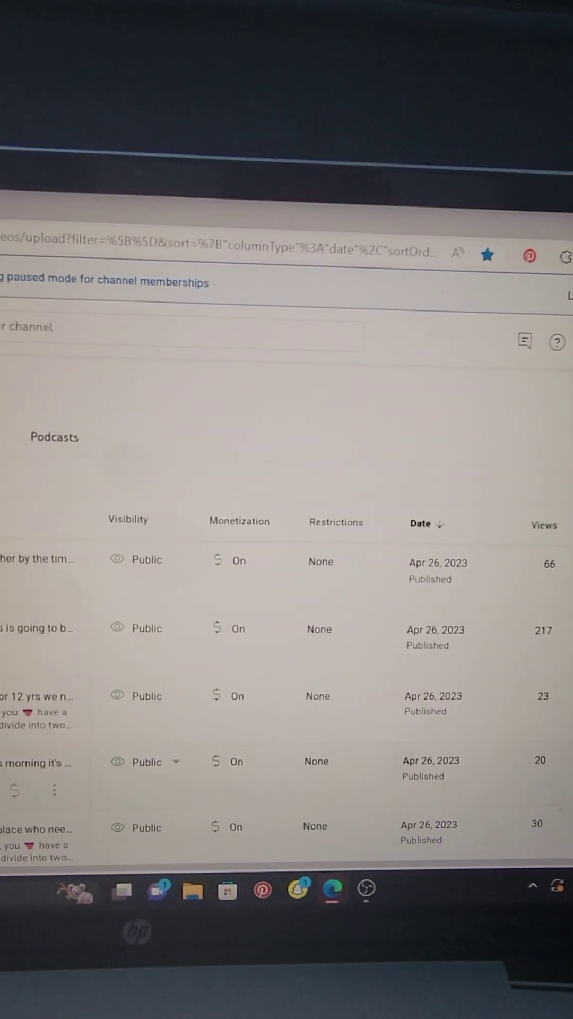
pyautogui.scroll(-2, 312, 664)
pyautogui.scroll(-2, 302, 660)
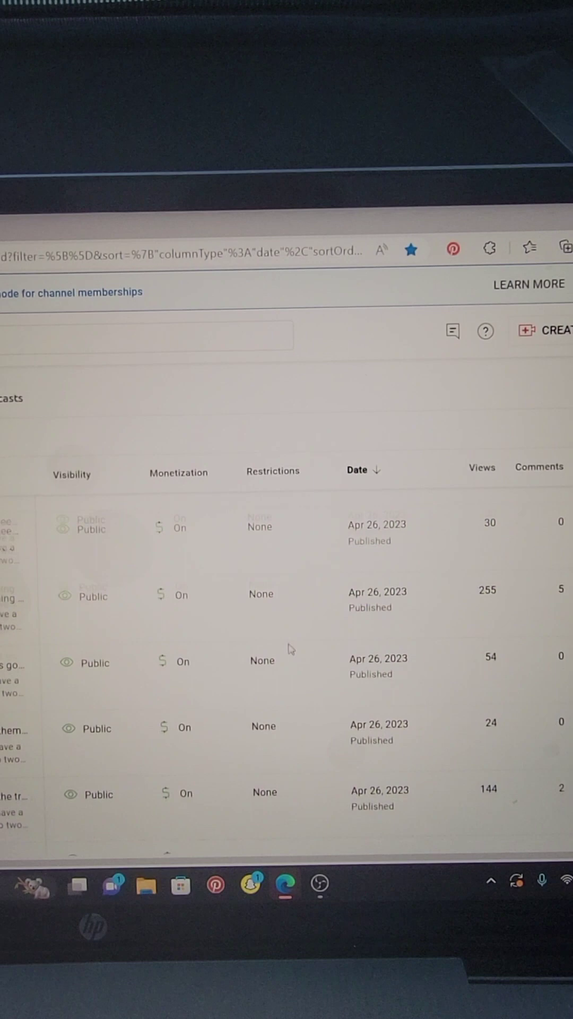
pyautogui.scroll(-1, 295, 652)
pyautogui.scroll(-3, 281, 643)
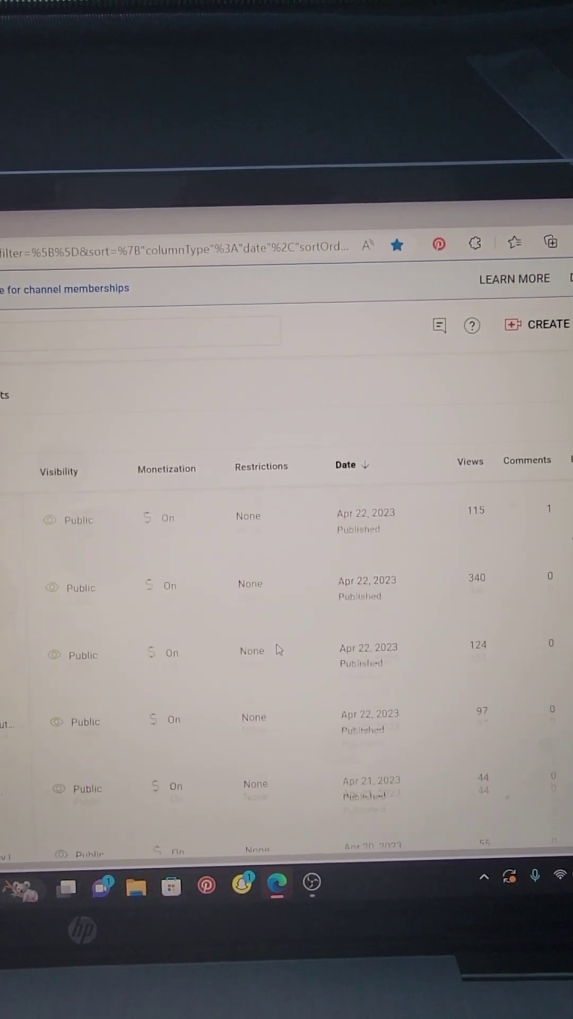
pyautogui.scroll(-1, 278, 648)
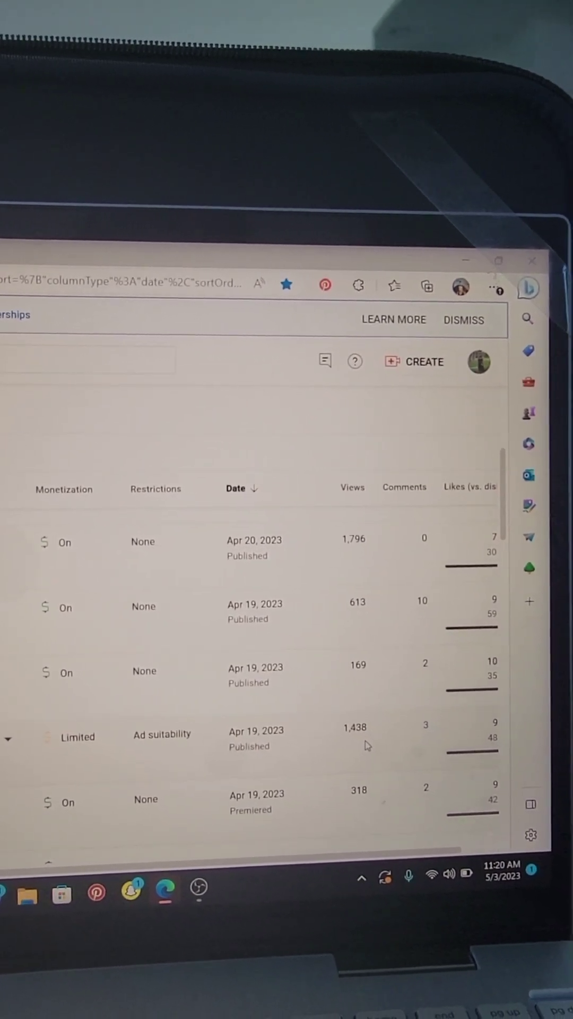
pyautogui.scroll(-2, 379, 751)
pyautogui.scroll(-2, 363, 743)
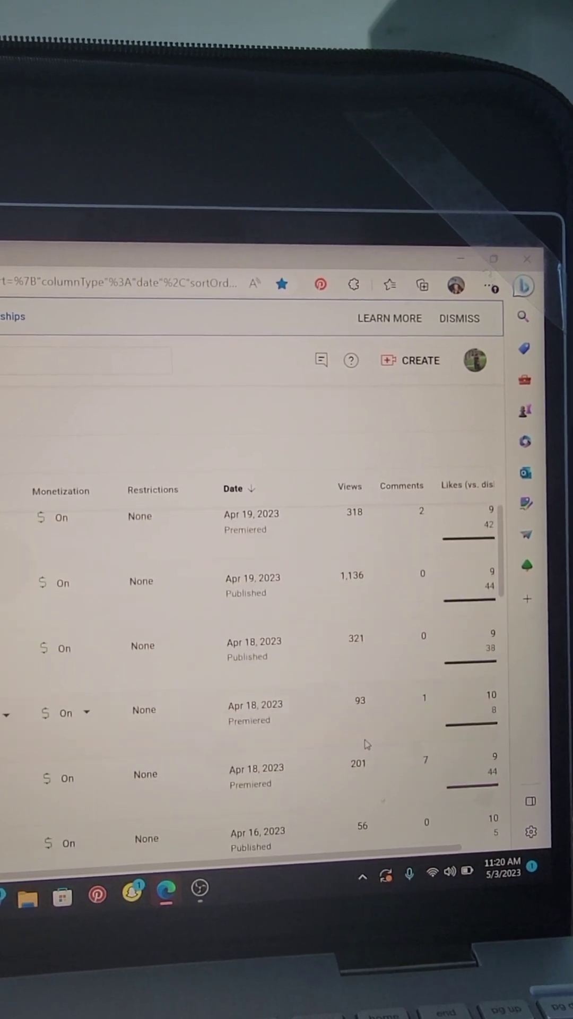
pyautogui.scroll(-3, 366, 744)
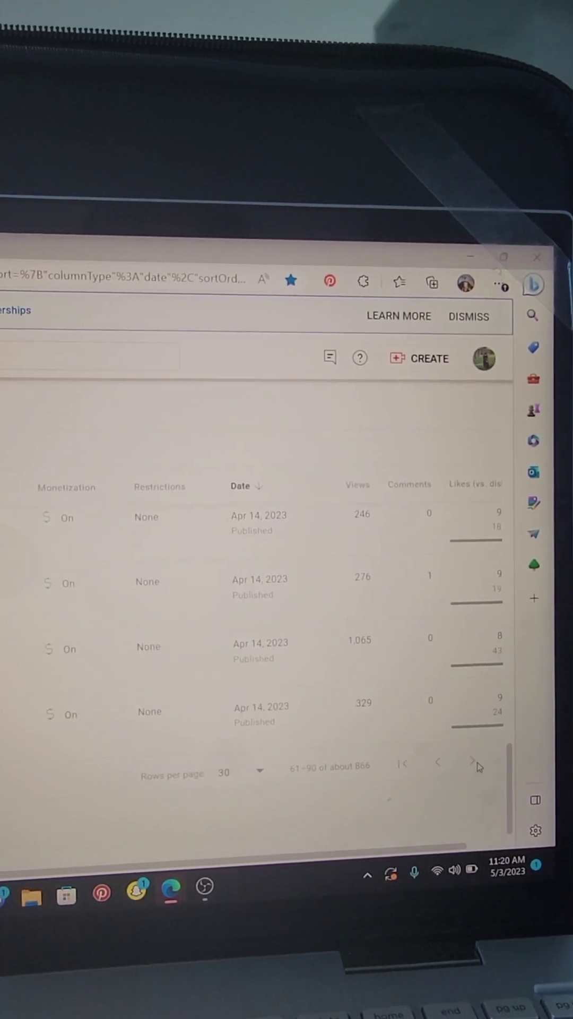
pyautogui.click(478, 766)
pyautogui.scroll(-4, 309, 739)
pyautogui.scroll(-2, 313, 737)
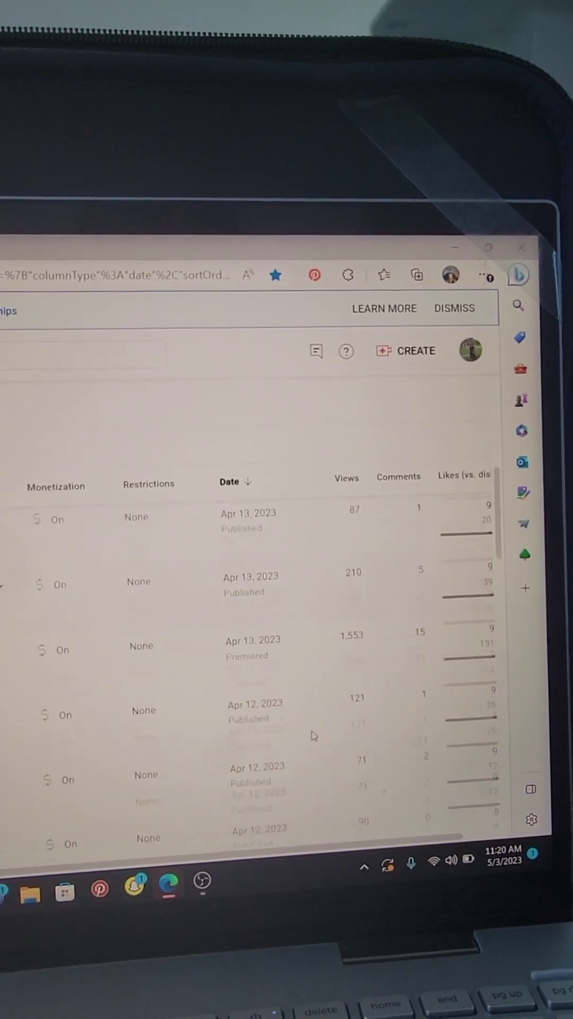
pyautogui.scroll(-2, 313, 735)
pyautogui.scroll(-5, 314, 737)
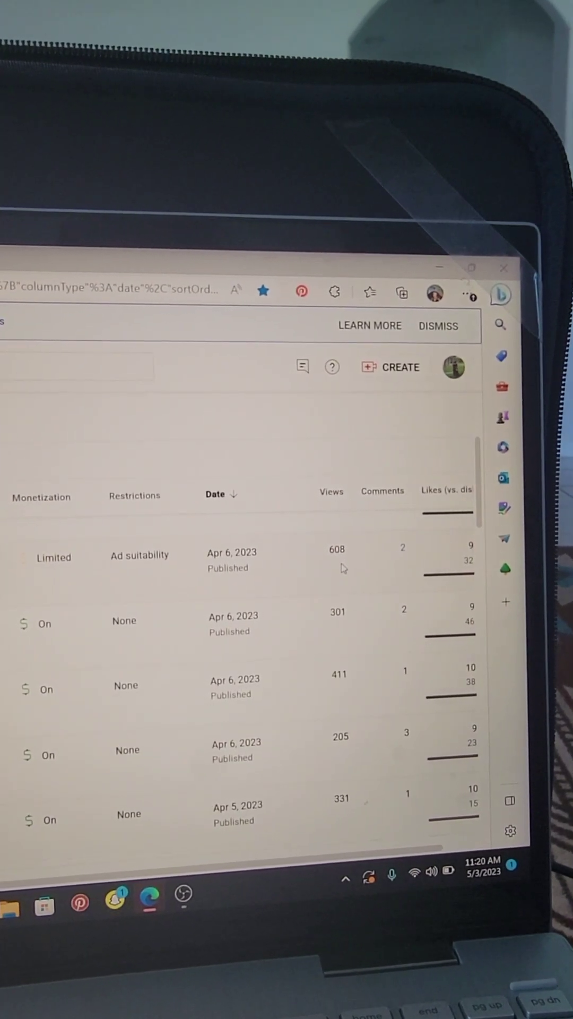
pyautogui.scroll(-4, 341, 569)
pyautogui.scroll(-3, 341, 569)
pyautogui.scroll(-3, 273, 593)
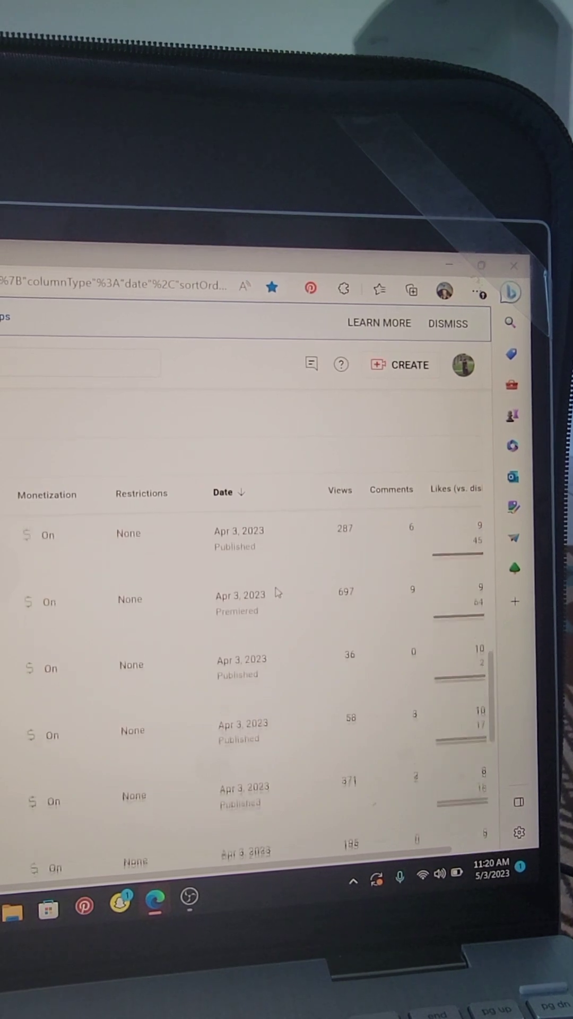
pyautogui.scroll(-3, 275, 587)
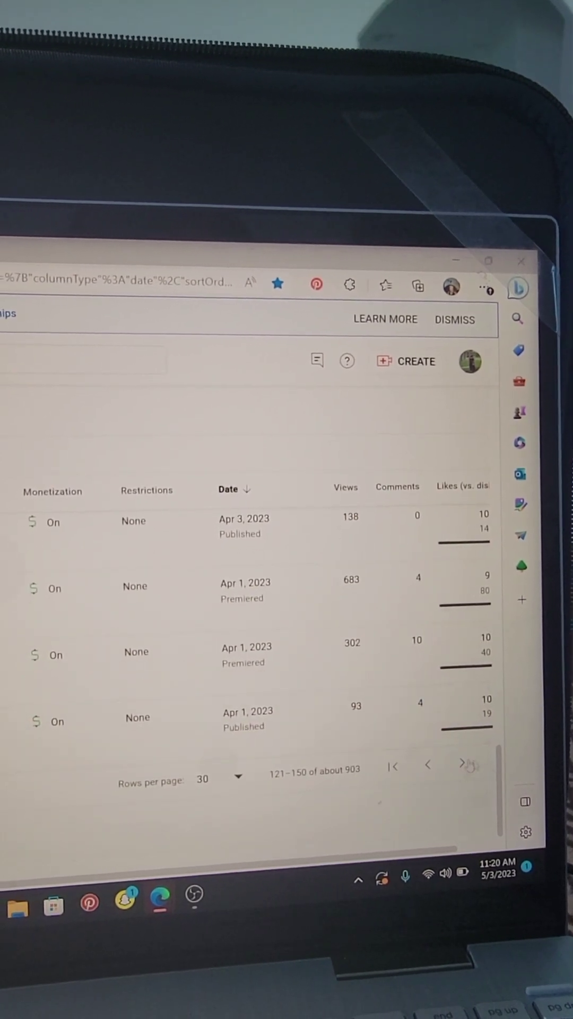
pyautogui.click(459, 762)
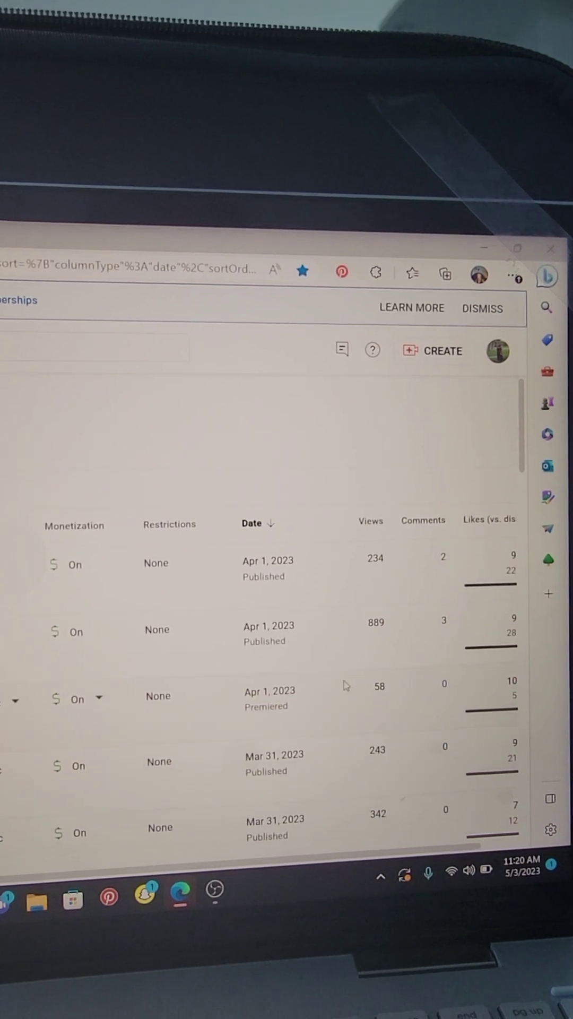
pyautogui.scroll(-3, 343, 685)
pyautogui.scroll(-3, 344, 683)
pyautogui.scroll(-3, 346, 679)
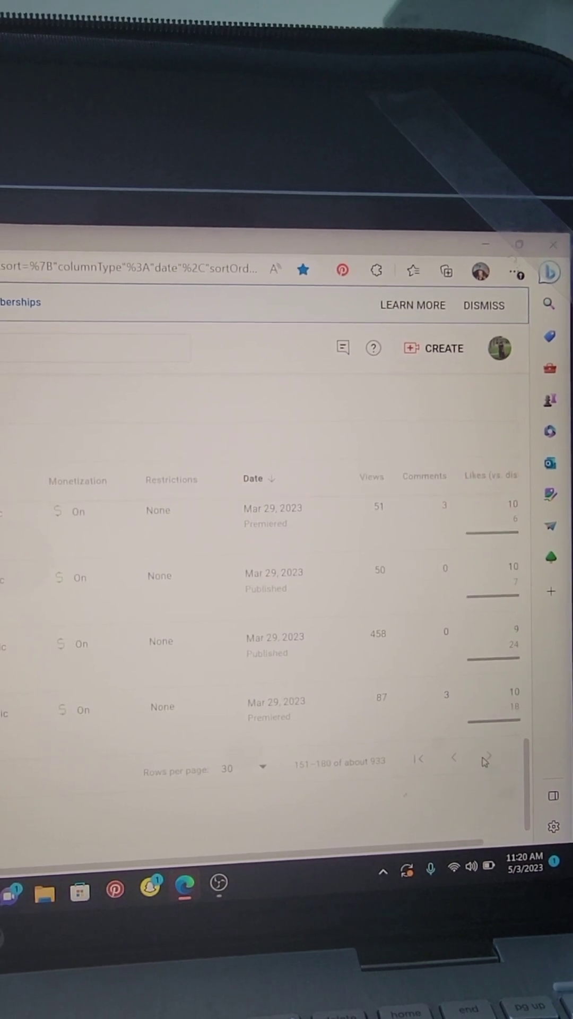
pyautogui.click(487, 760)
pyautogui.scroll(-3, 341, 724)
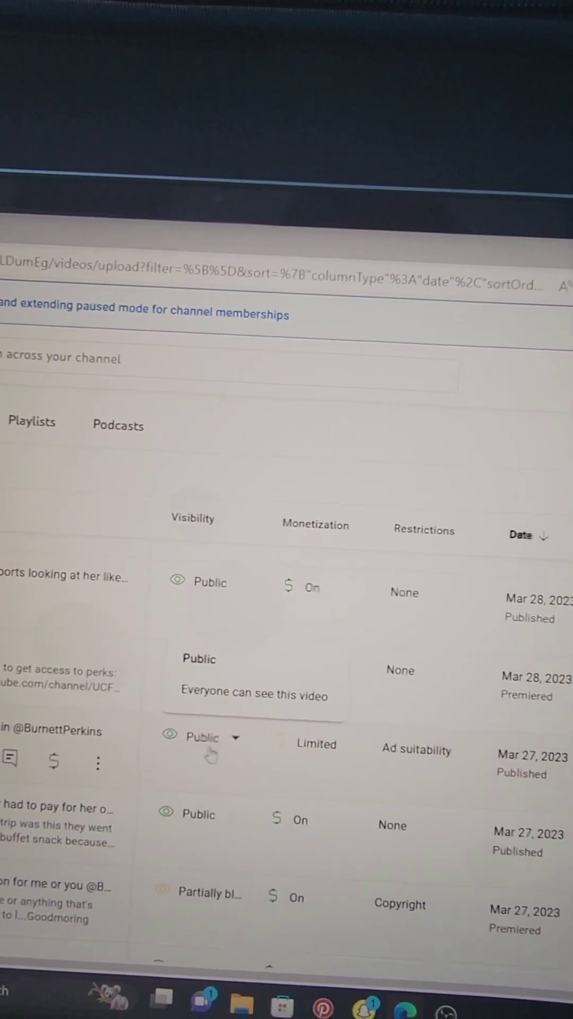
pyautogui.moveTo(165, 715)
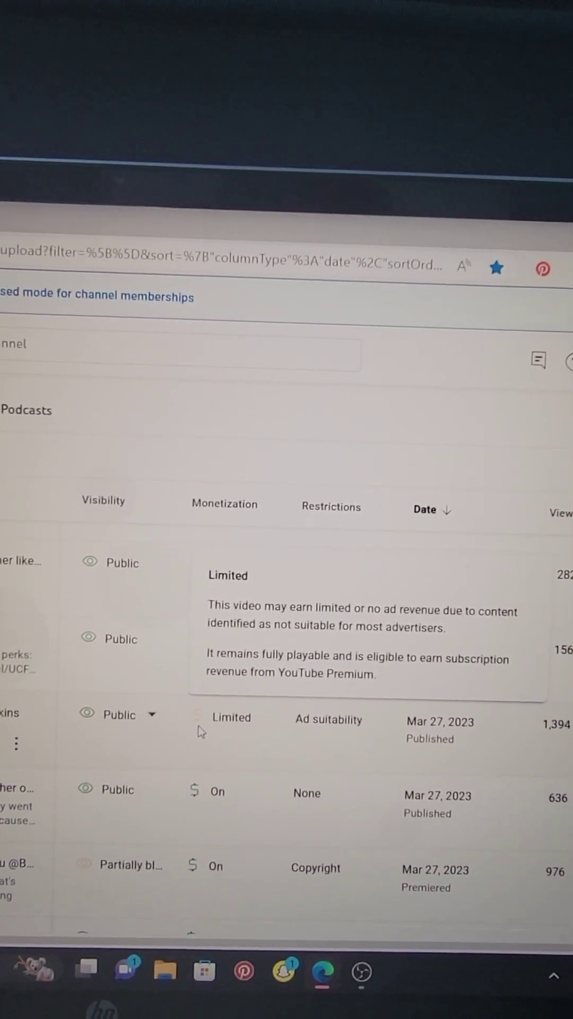
pyautogui.moveTo(256, 716)
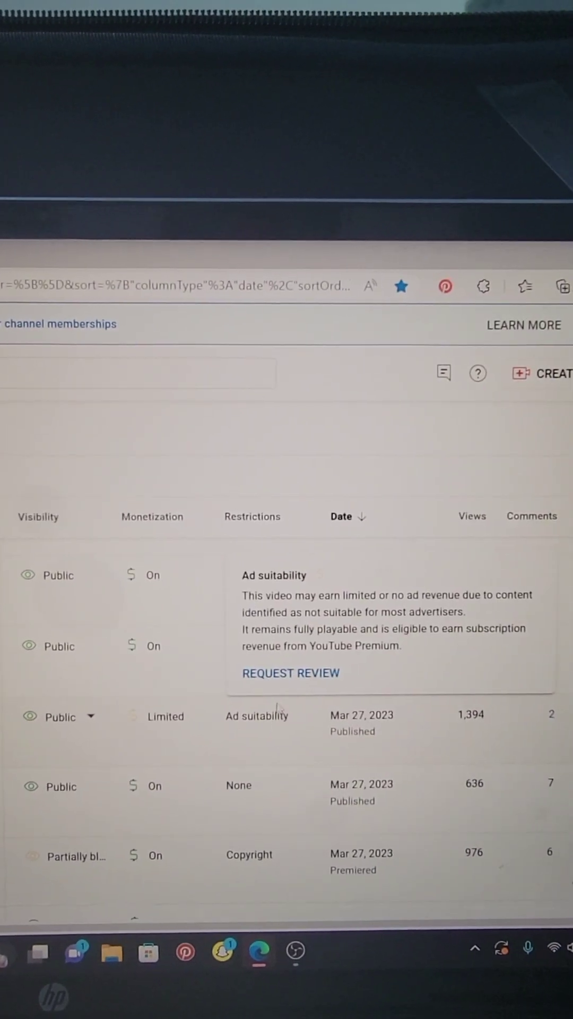
# - Submit a human ad-suitability review request for the Limited Mar 27 video
pyautogui.click(291, 679)
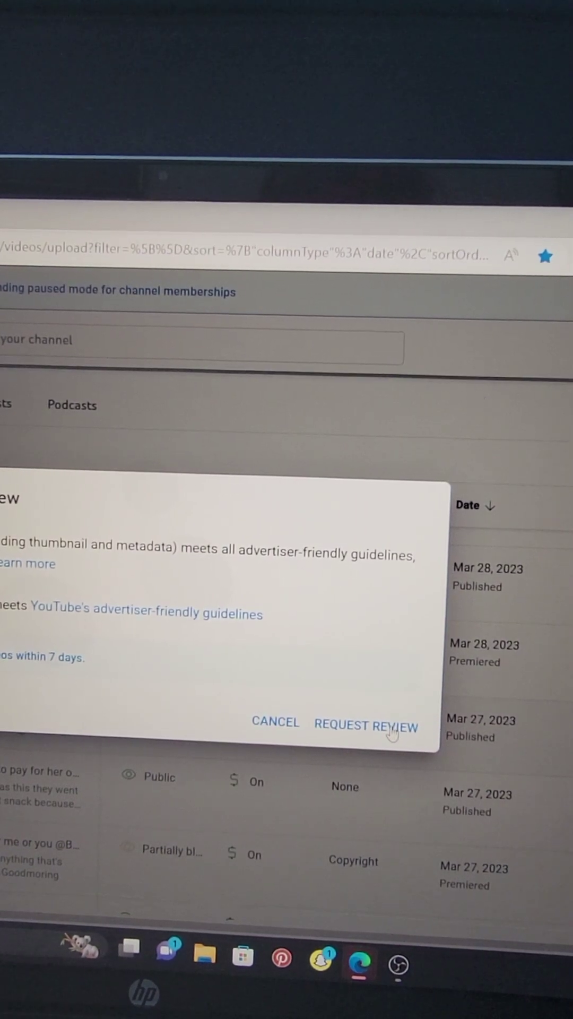
pyautogui.click(400, 726)
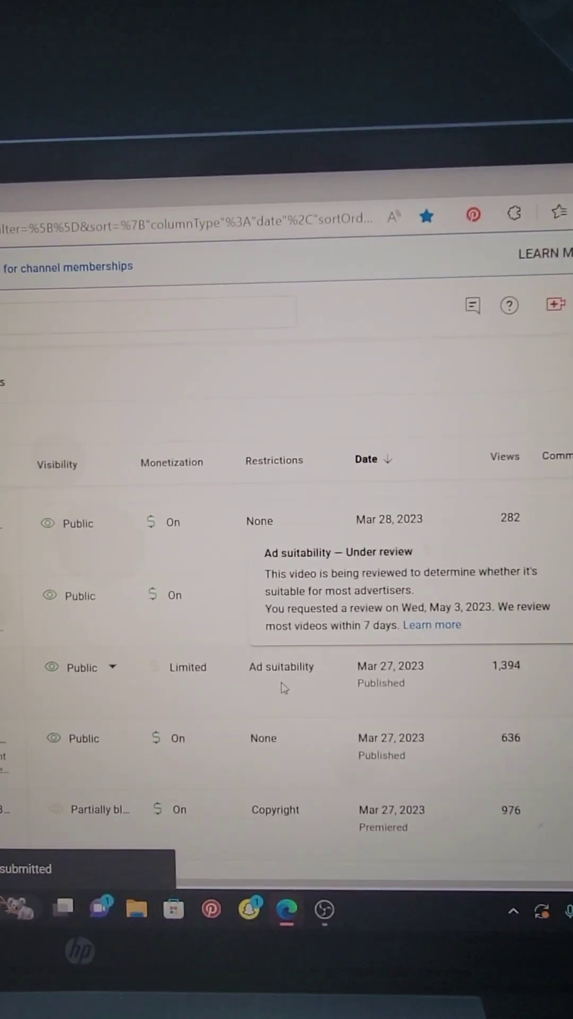
pyautogui.scroll(-3, 201, 671)
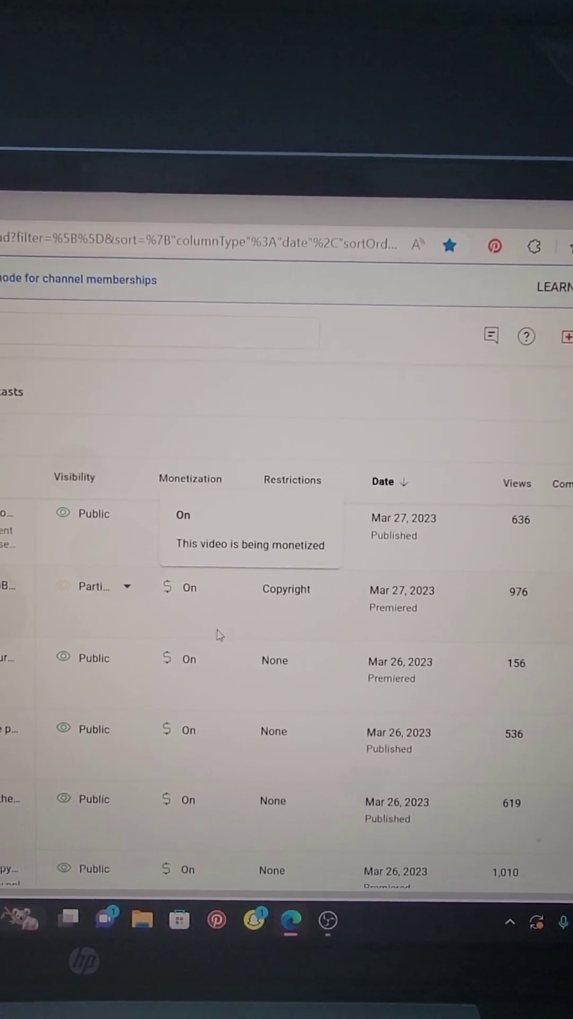
pyautogui.scroll(-1, 217, 634)
pyautogui.scroll(-3, 217, 634)
pyautogui.scroll(-1, 217, 634)
pyautogui.scroll(-2, 217, 634)
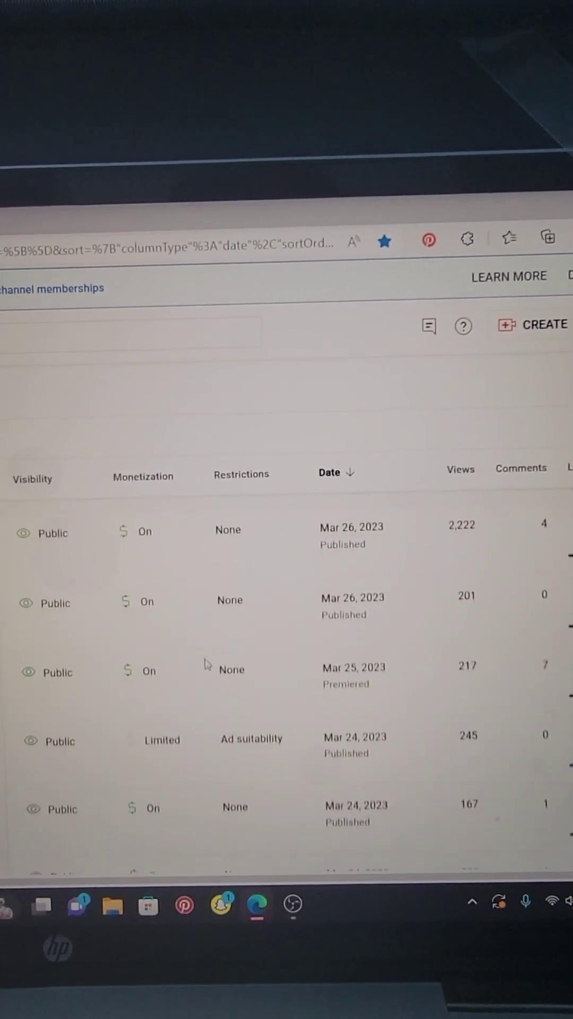
pyautogui.scroll(-1, 205, 664)
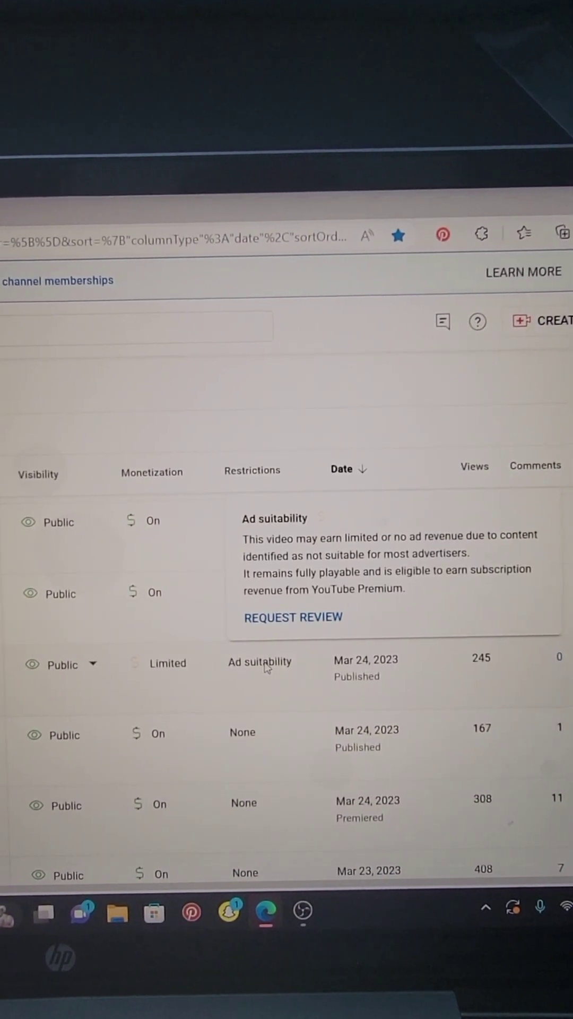
# - Request review for the Mar 24 video, confirming it meets advertiser-friendly guidelines
pyautogui.click(292, 619)
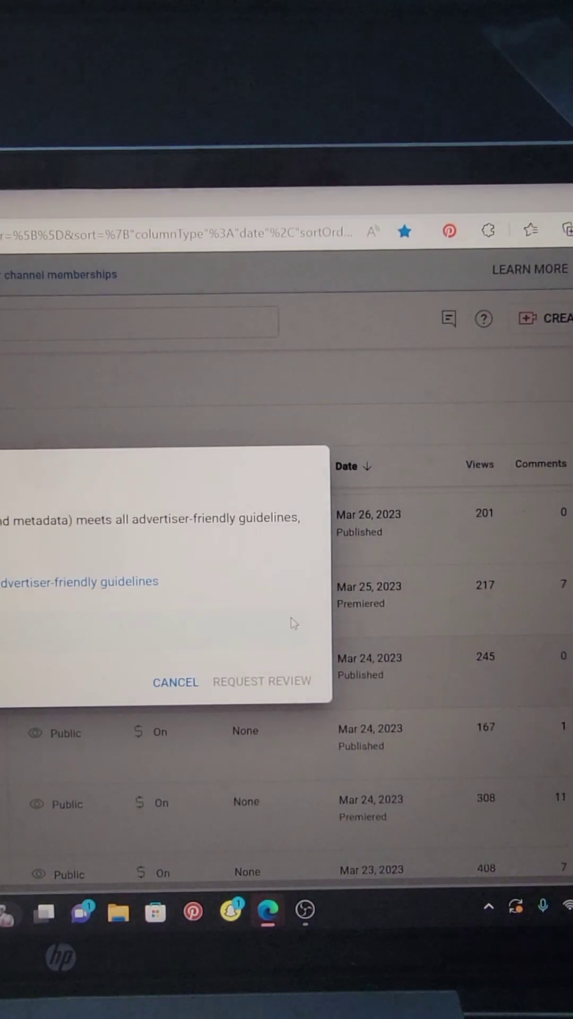
pyautogui.click(72, 583)
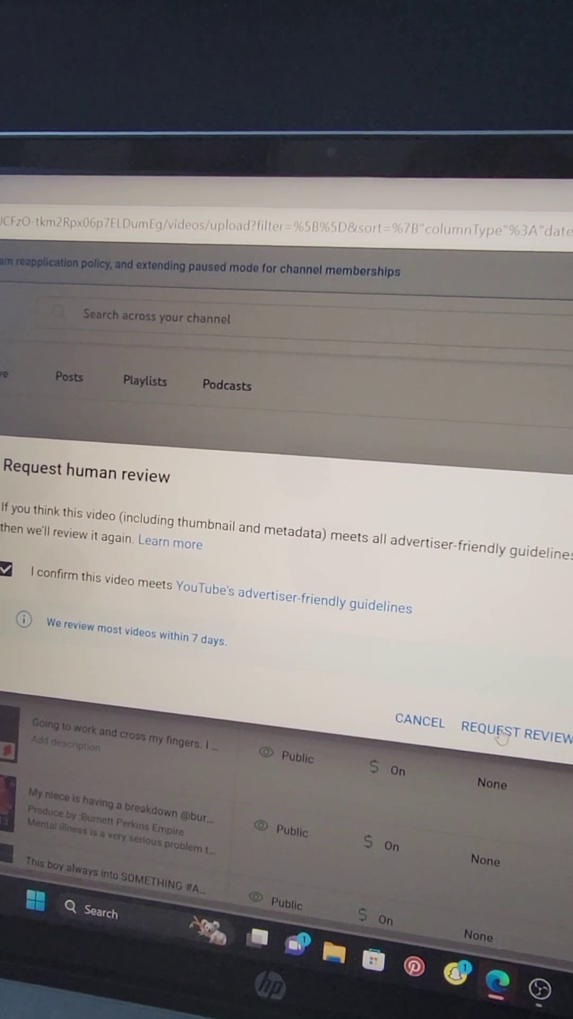
pyautogui.click(500, 736)
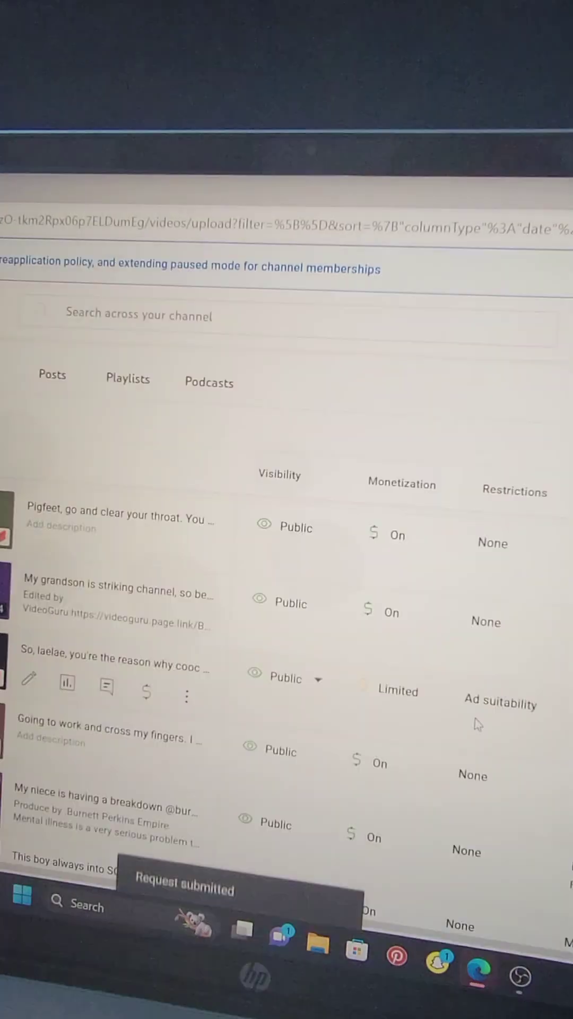
pyautogui.moveTo(269, 699)
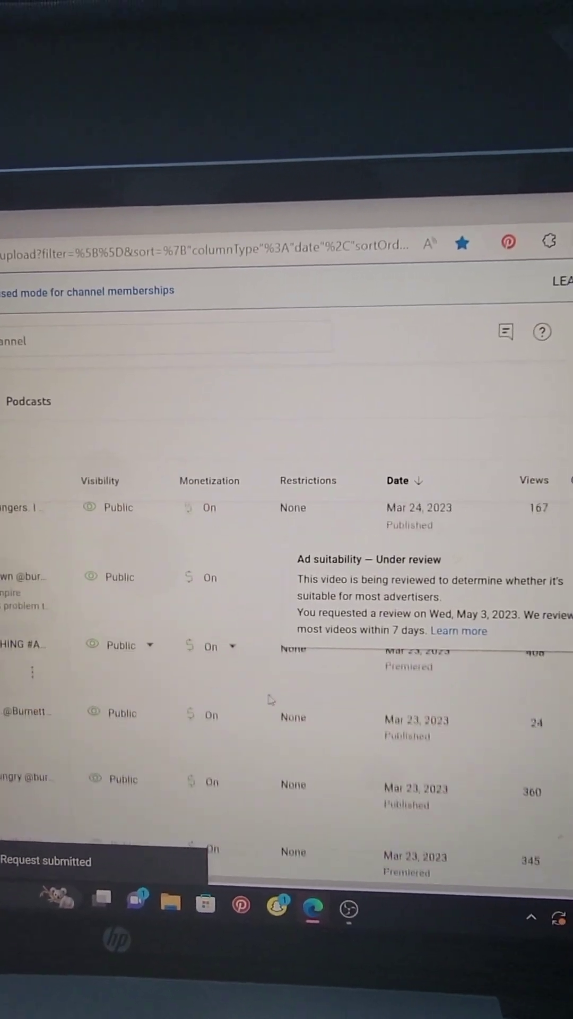
pyautogui.scroll(-2, 269, 699)
pyautogui.scroll(-3, 269, 699)
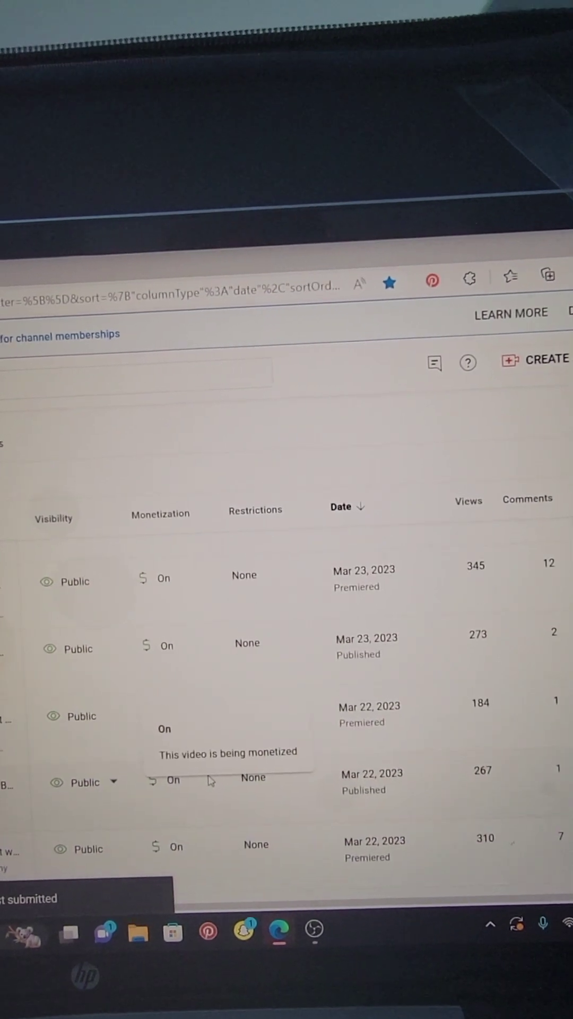
pyautogui.scroll(-2, 211, 780)
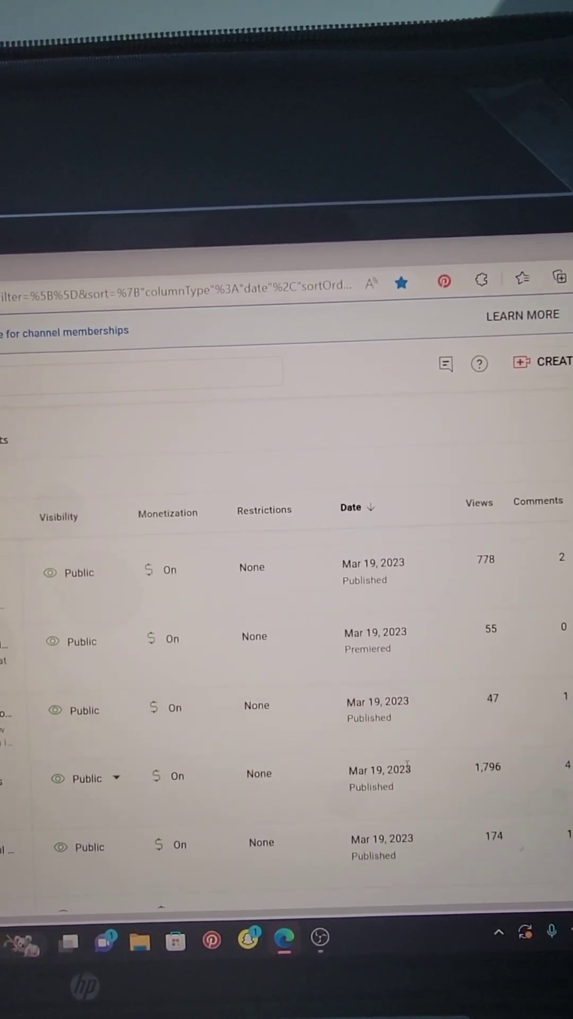
pyautogui.scroll(-4, 397, 766)
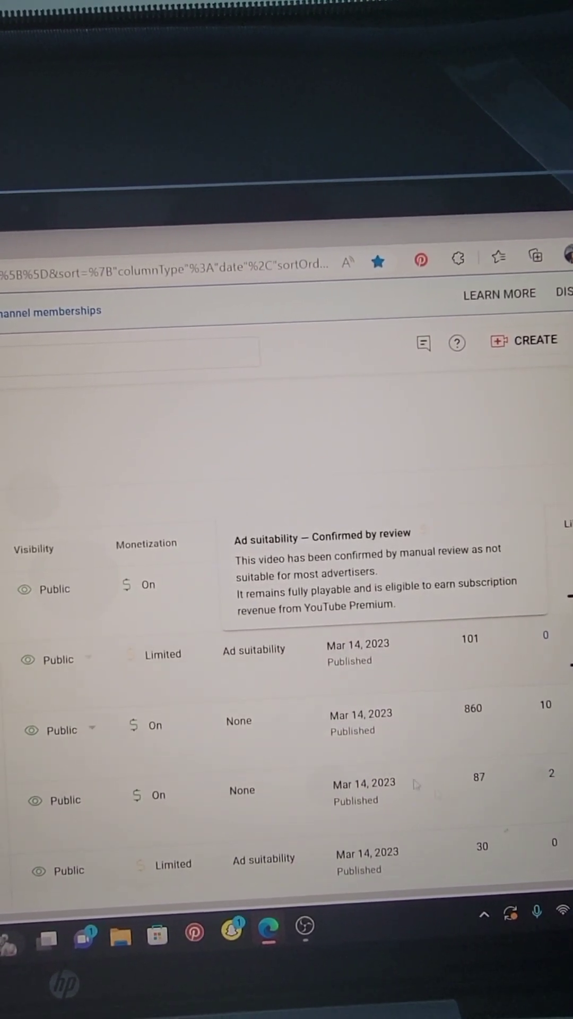
pyautogui.scroll(-3, 461, 659)
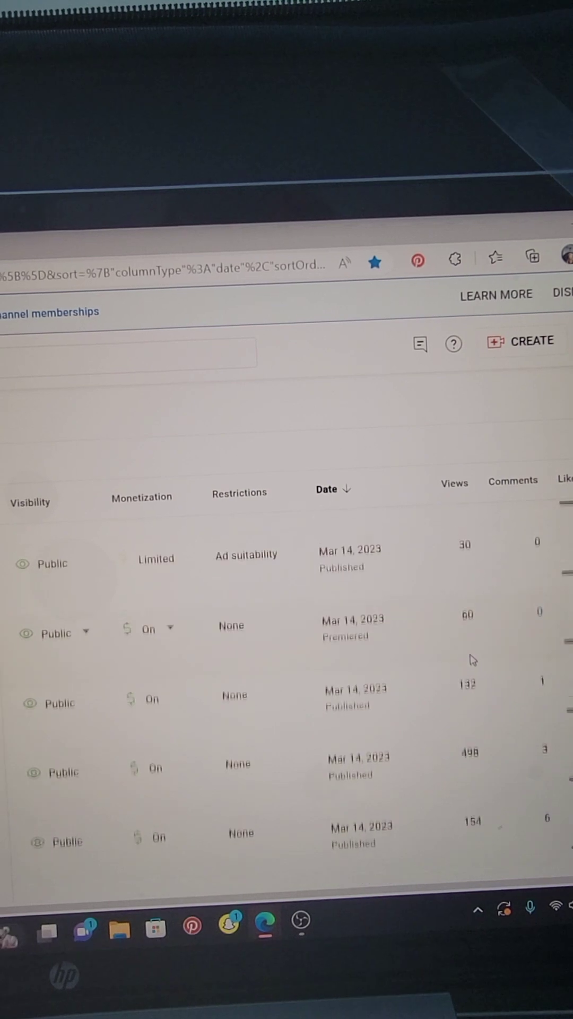
pyautogui.scroll(-3, 462, 659)
pyautogui.scroll(-3, 460, 660)
pyautogui.scroll(-3, 458, 661)
pyautogui.scroll(-3, 458, 660)
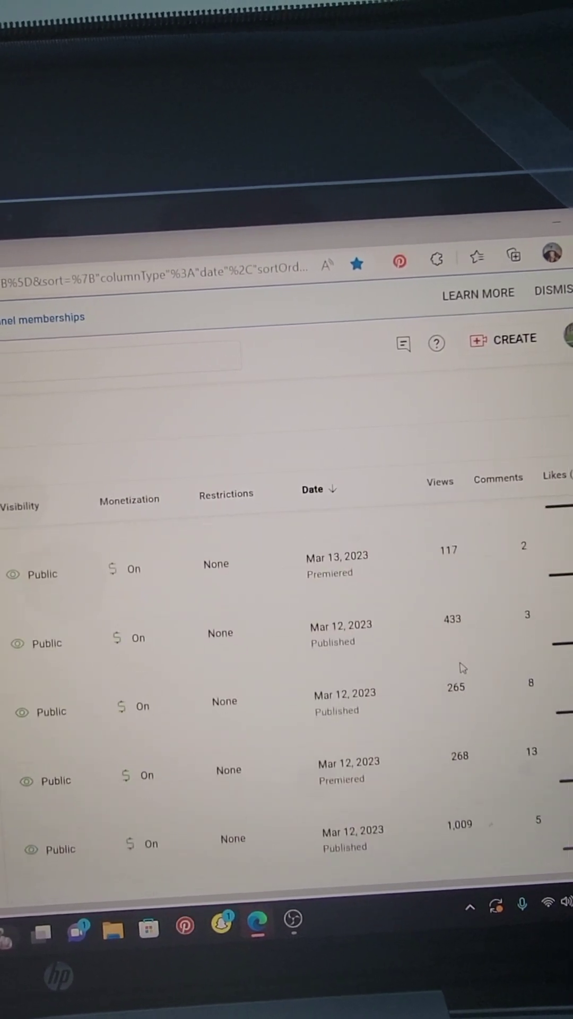
pyautogui.scroll(-3, 460, 664)
pyautogui.scroll(-3, 463, 669)
pyautogui.scroll(-3, 467, 678)
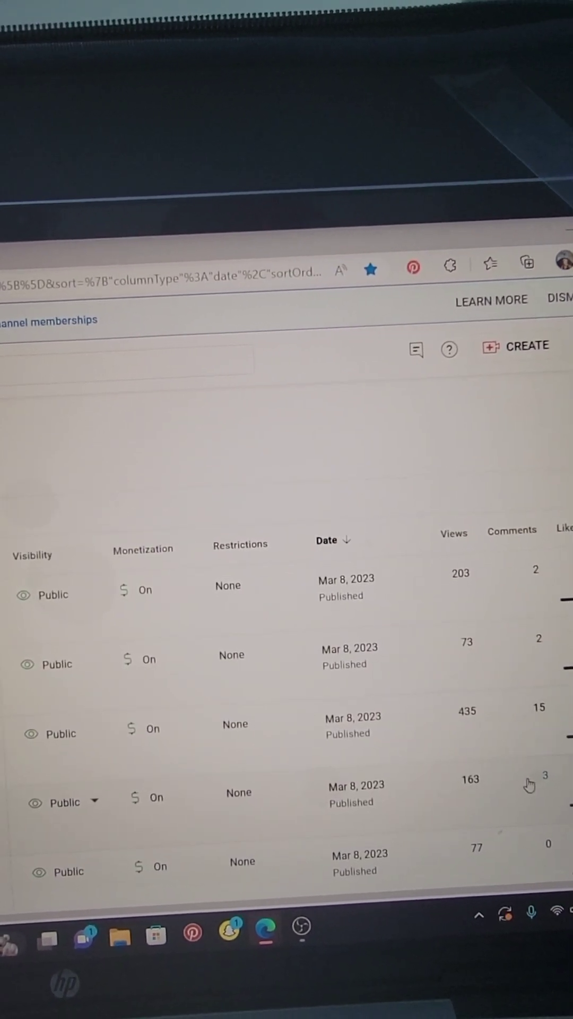
pyautogui.scroll(-2, 433, 784)
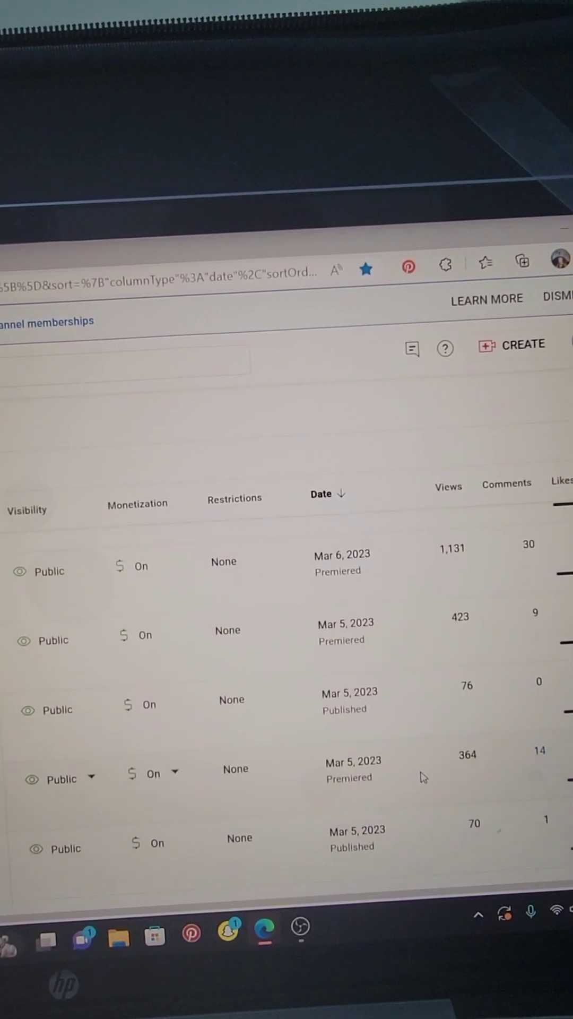
pyautogui.scroll(-3, 425, 778)
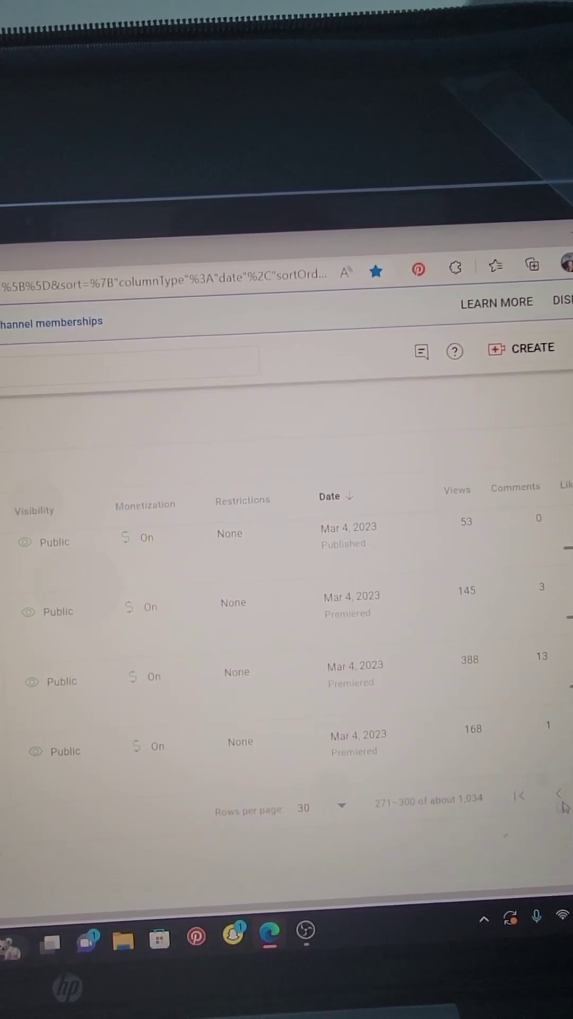
pyautogui.scroll(-5, 378, 772)
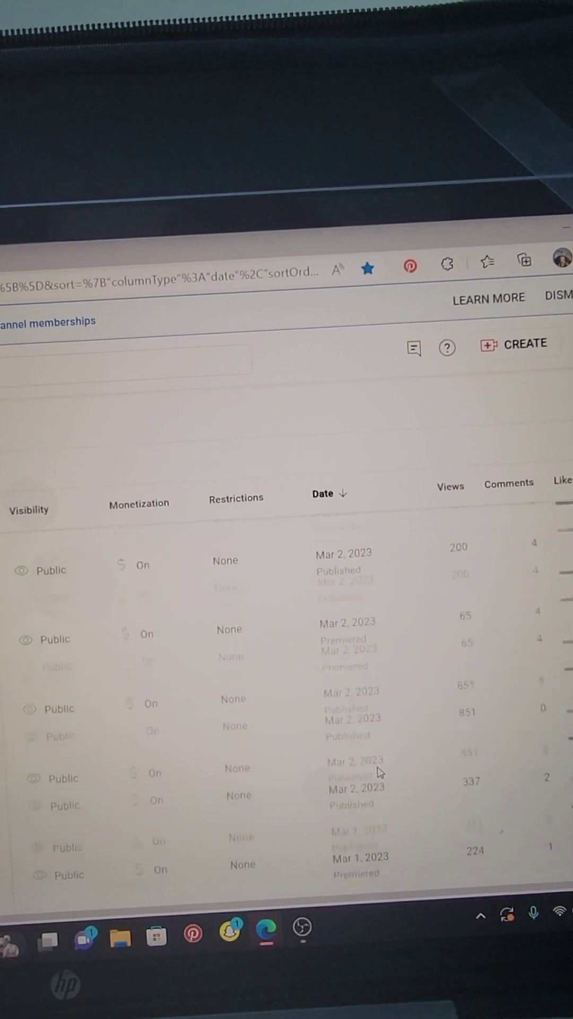
pyautogui.scroll(-5, 380, 771)
pyautogui.scroll(-5, 380, 772)
pyautogui.scroll(-3, 390, 796)
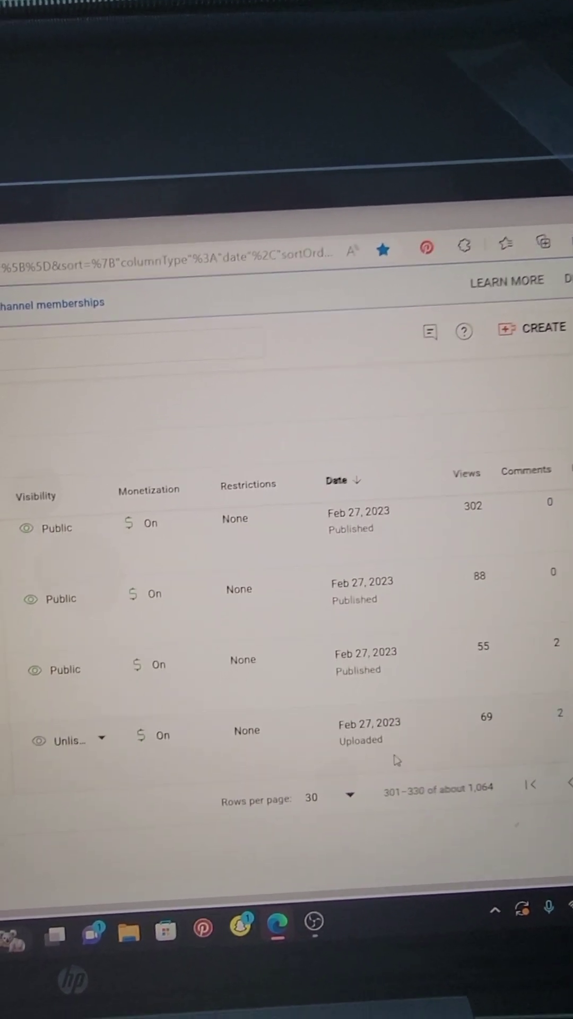